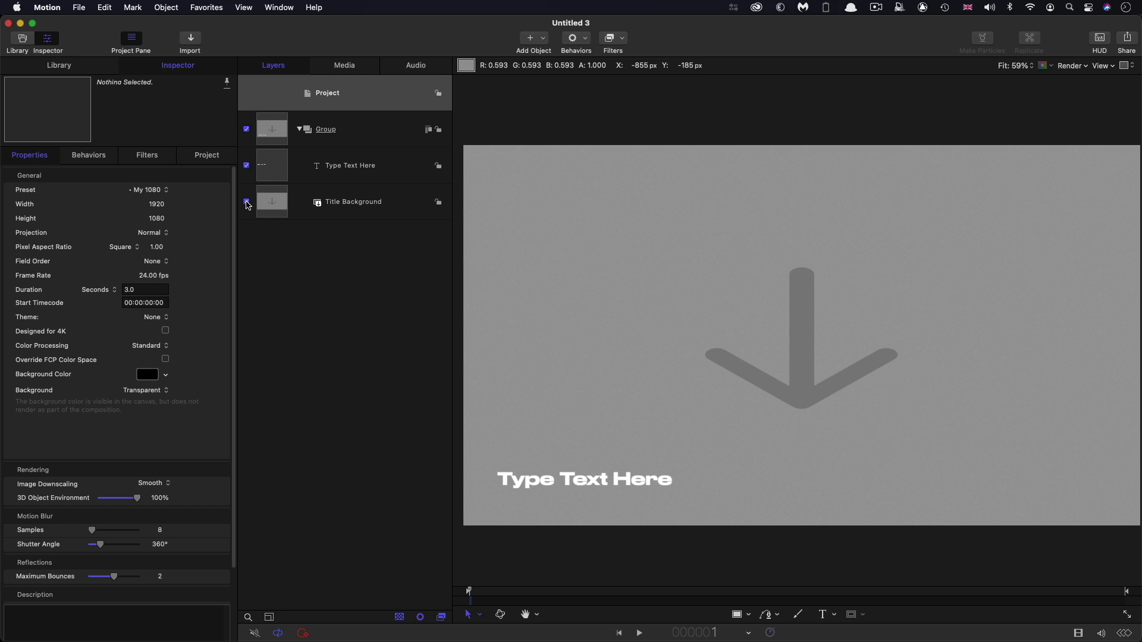
Hide the Title Background placeholder so only 'Type Text Here' shows over black.
left_click(247, 203)
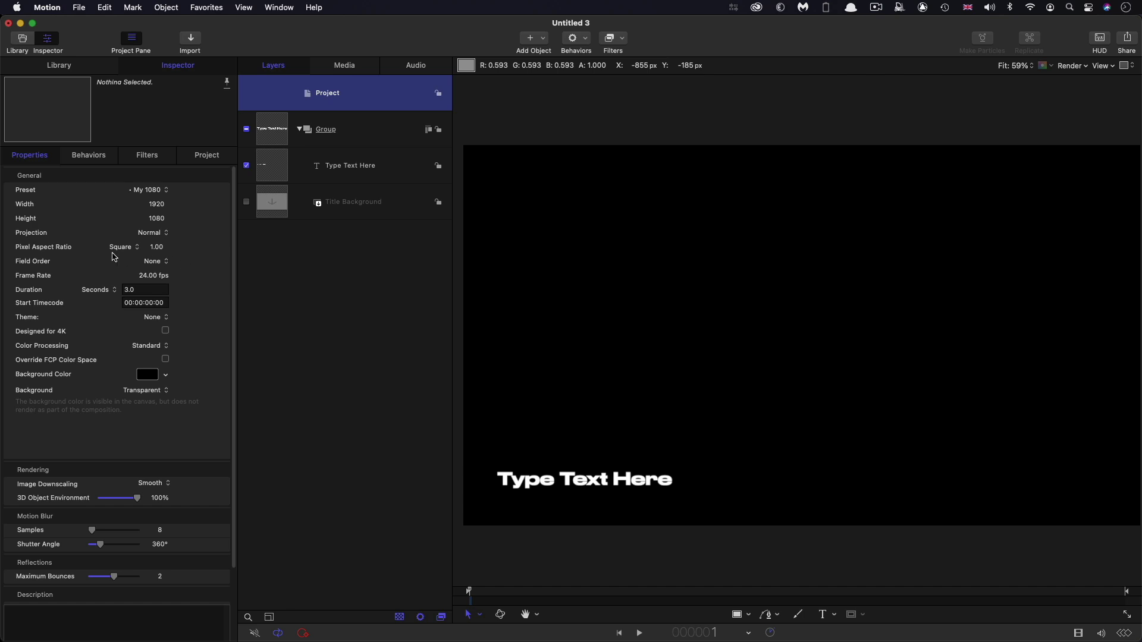
Switch the Type Text Here layer's layout method to Type.
left_click(154, 289)
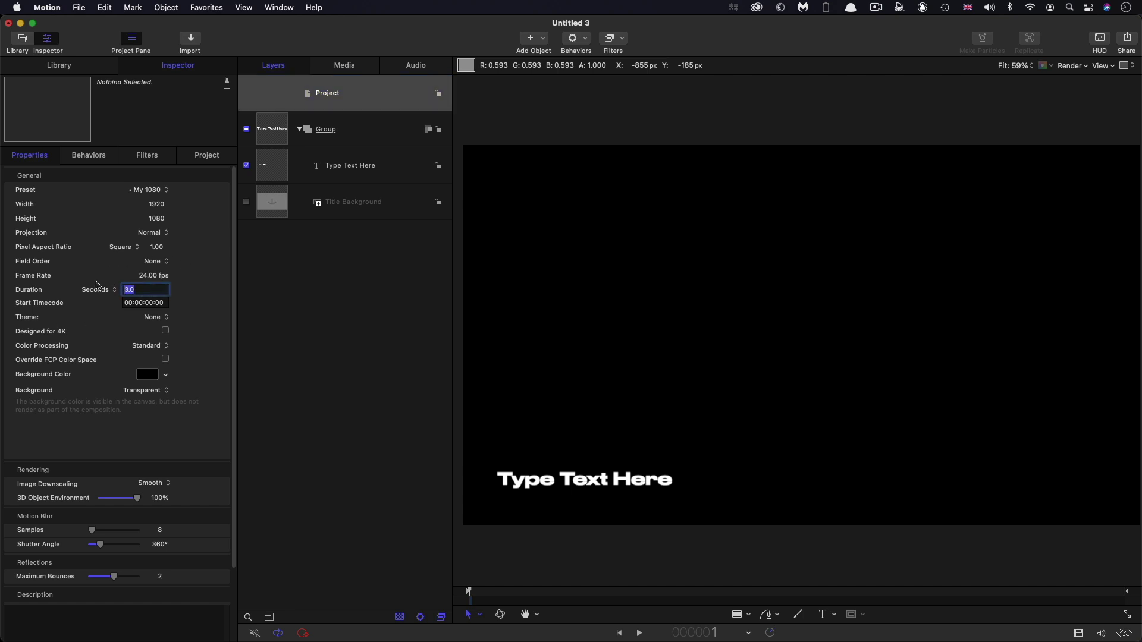
left_click(270, 163)
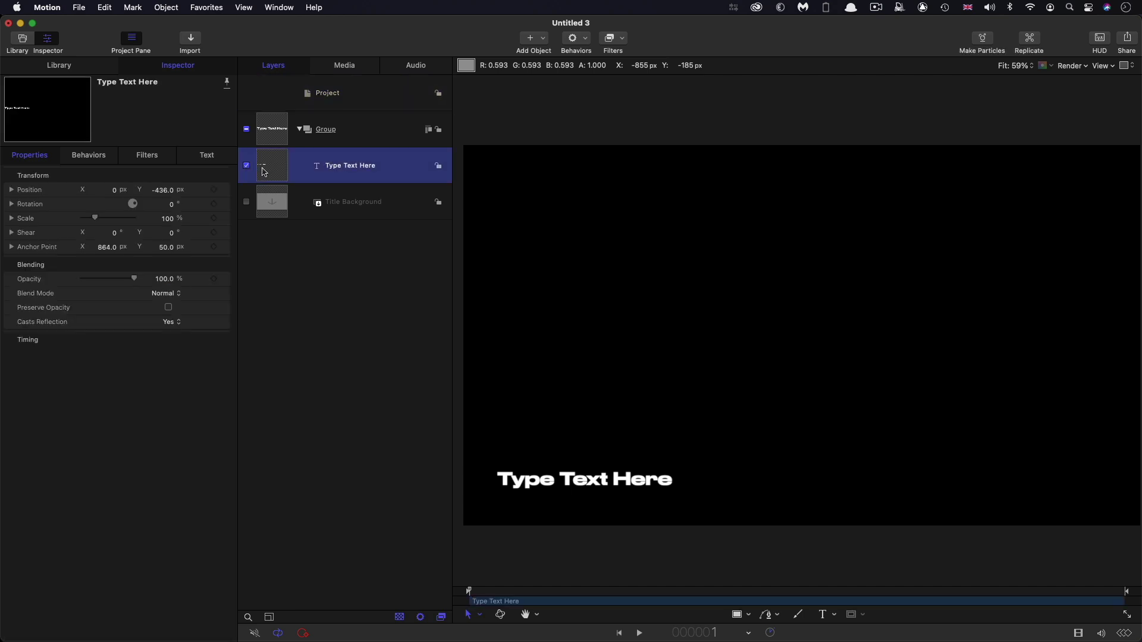
left_click(211, 160)
left_click(154, 171)
left_click(168, 202)
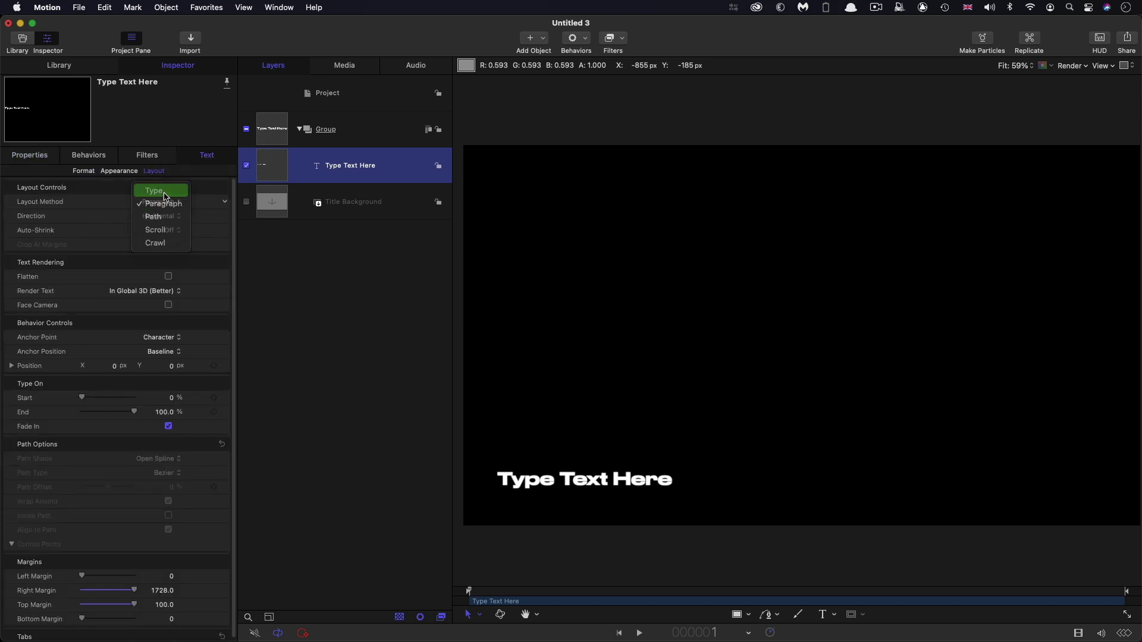
left_click(154, 190)
Centre-align the title text and reset its transform to position 0, 0.
left_click(83, 170)
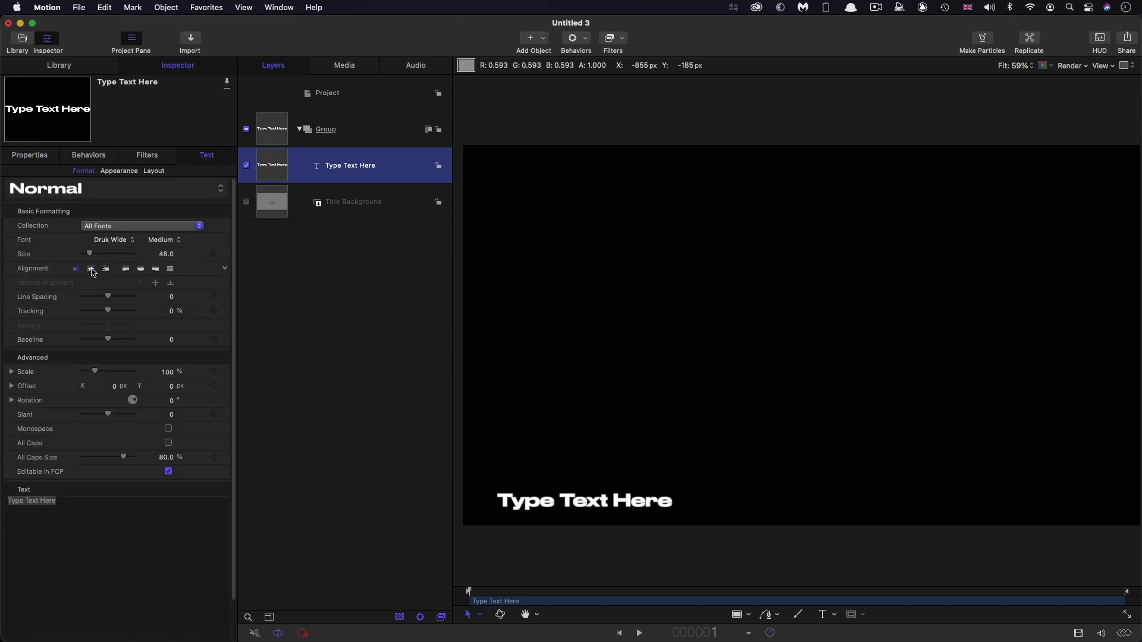
left_click(91, 269)
left_click(40, 156)
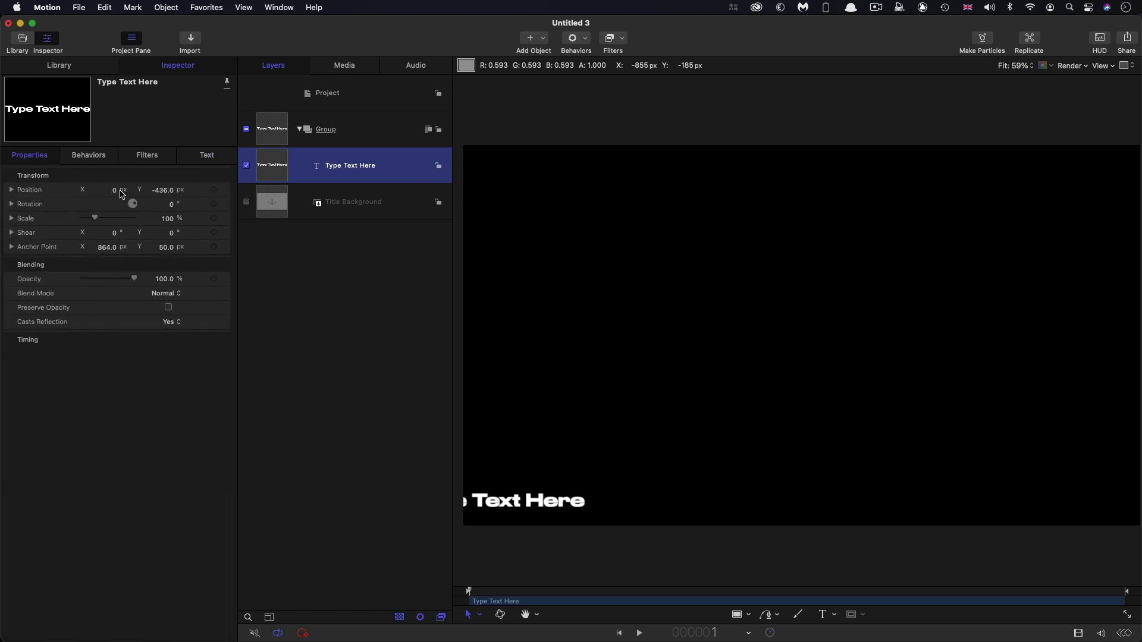
right_click(96, 174)
left_click(120, 182)
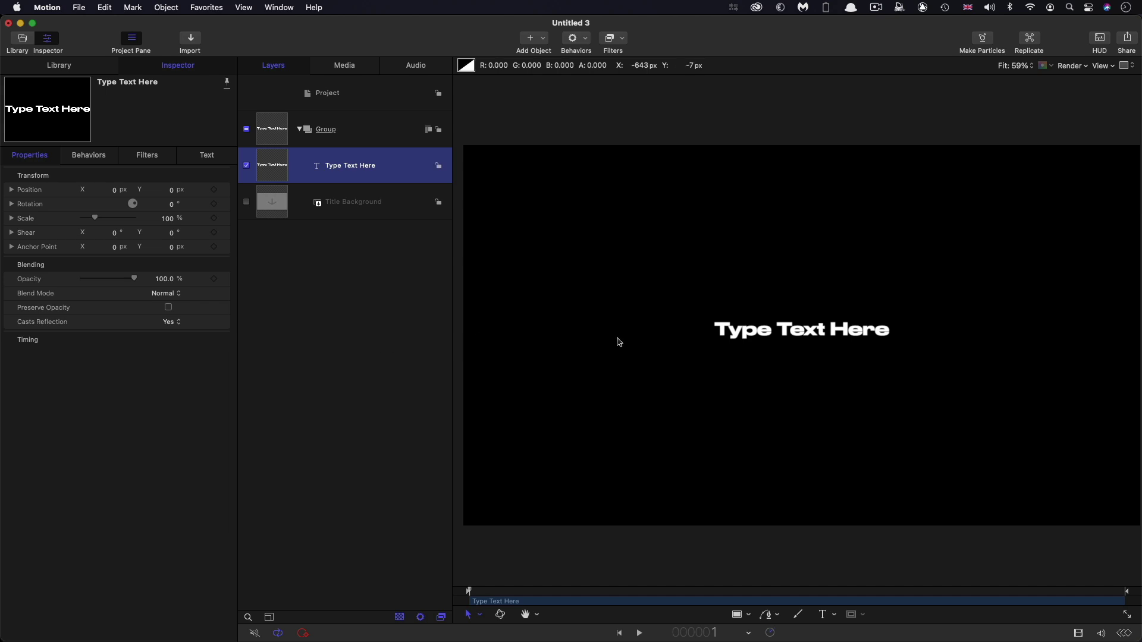
Draw a full-canvas-width rectangle bar and reset its transform to centre it.
key("r")
left_click_drag(457, 299, 1141, 368)
right_click(110, 175)
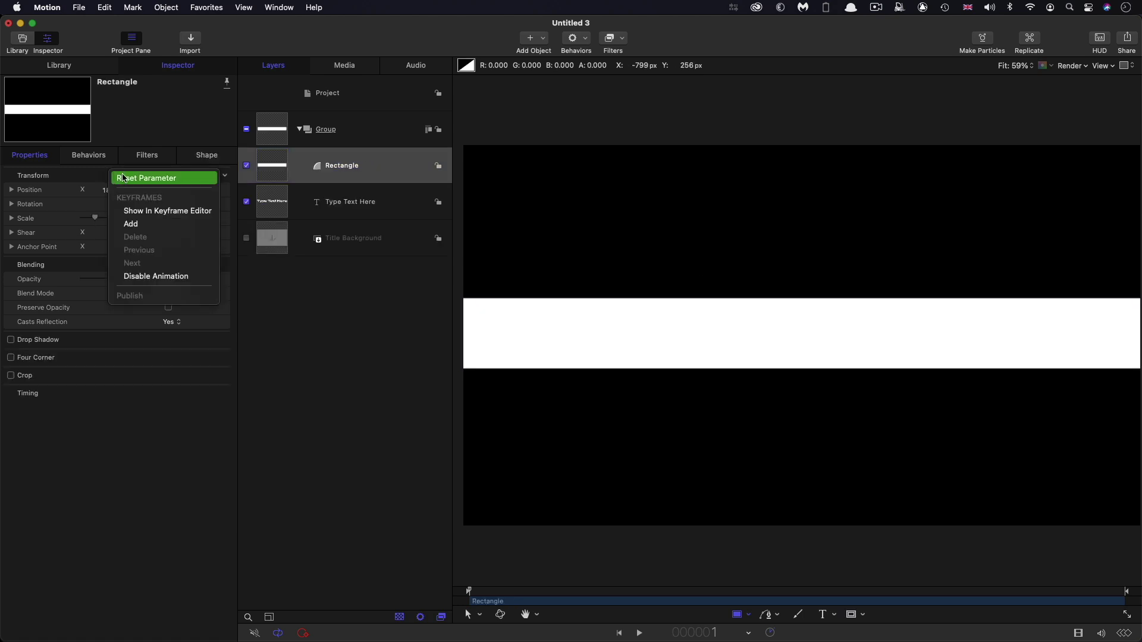
left_click(124, 178)
Fill the rectangle with magenta pink and place it beneath the text layer.
left_click(208, 156)
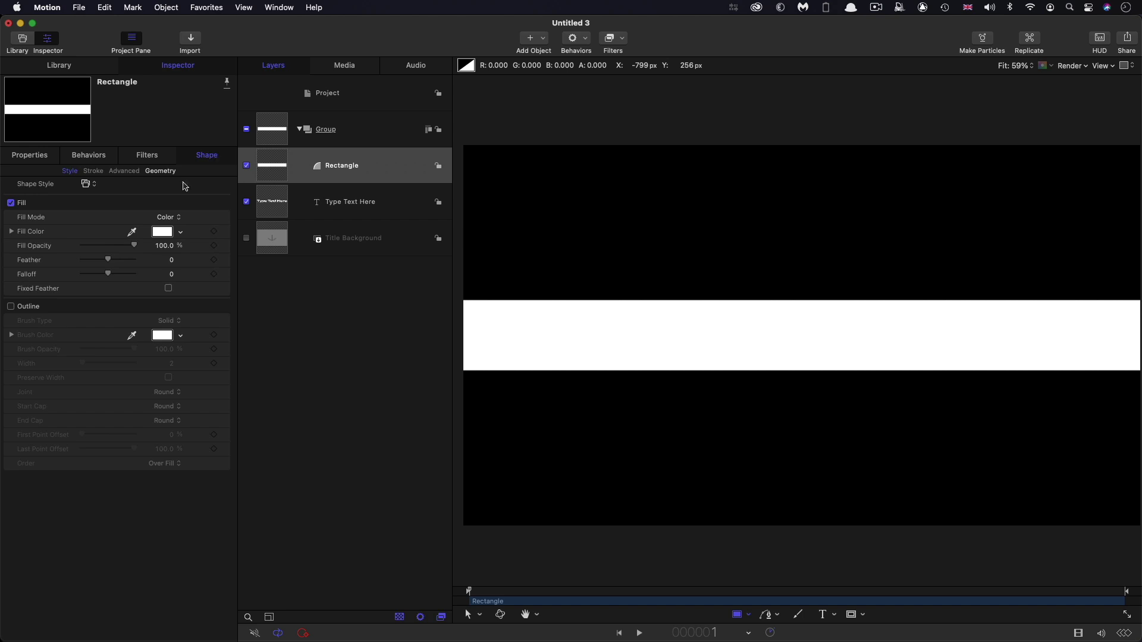
left_click(162, 232)
left_click_drag(742, 394, 237, 345)
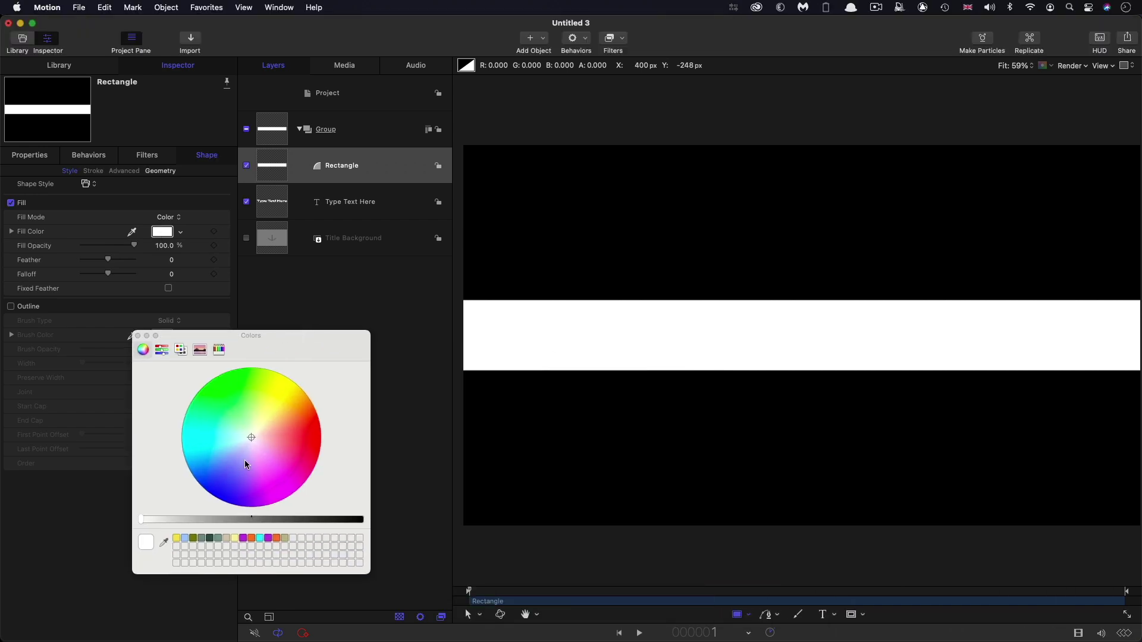
left_click_drag(251, 436, 295, 453)
key("Escape")
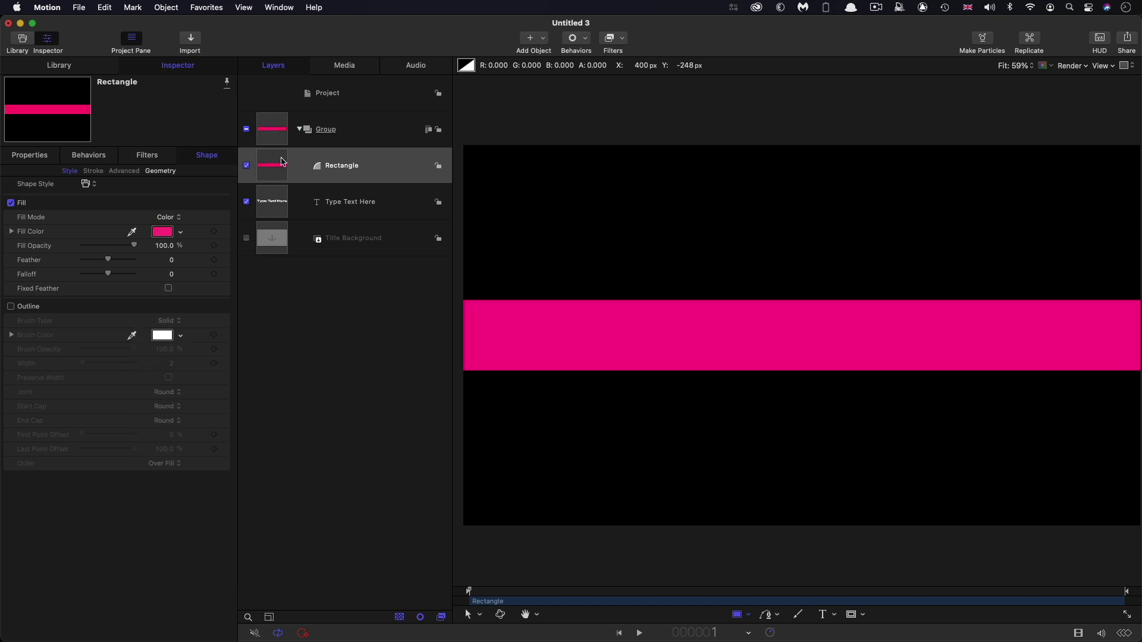
left_click_drag(283, 162, 321, 221)
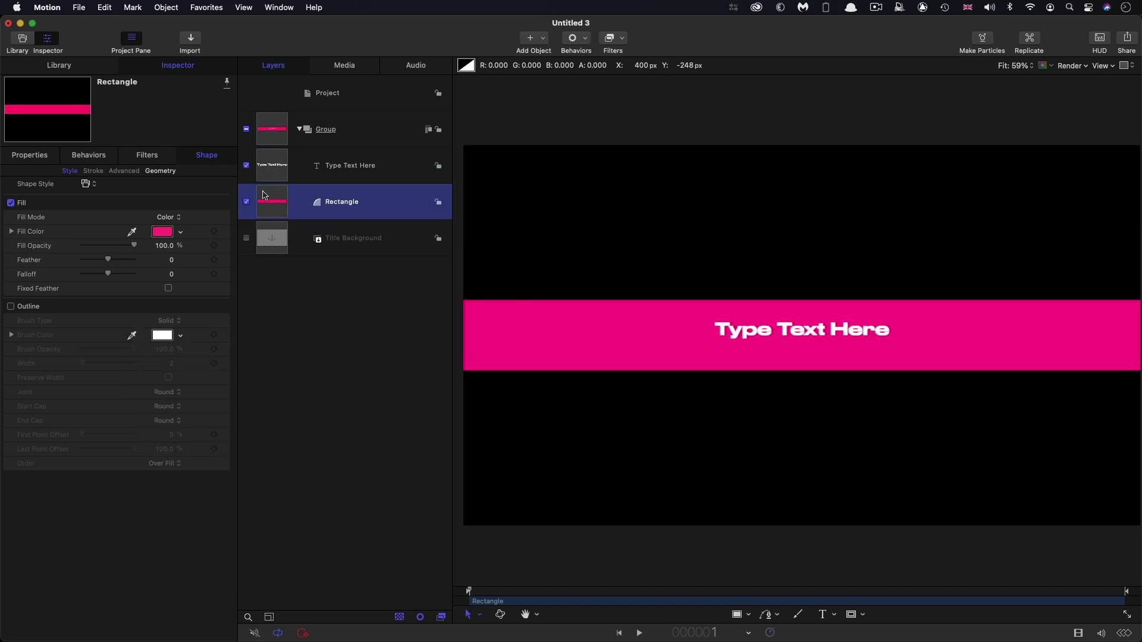
Change the title to 'A CHANGING WORLD' at size 101.6 with baseline -32.5.
left_click(269, 174)
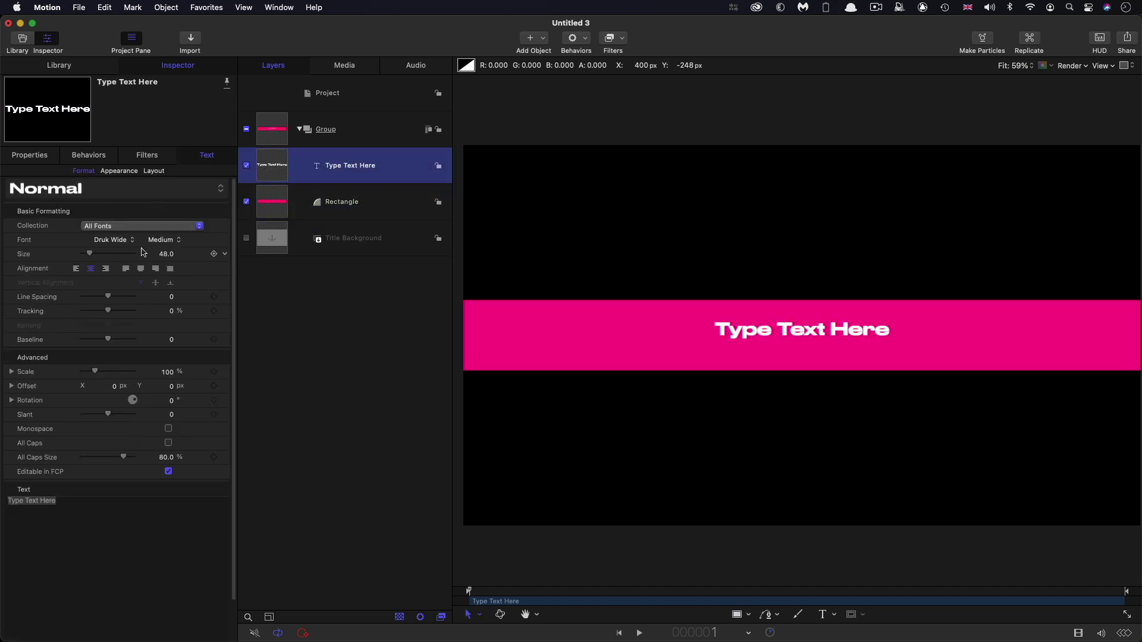
mouse_move(166, 257)
left_mouse_down()
mouse_move(235, 257)
mouse_move(163, 252)
left_mouse_up()
left_click_drag(84, 502, 2, 483)
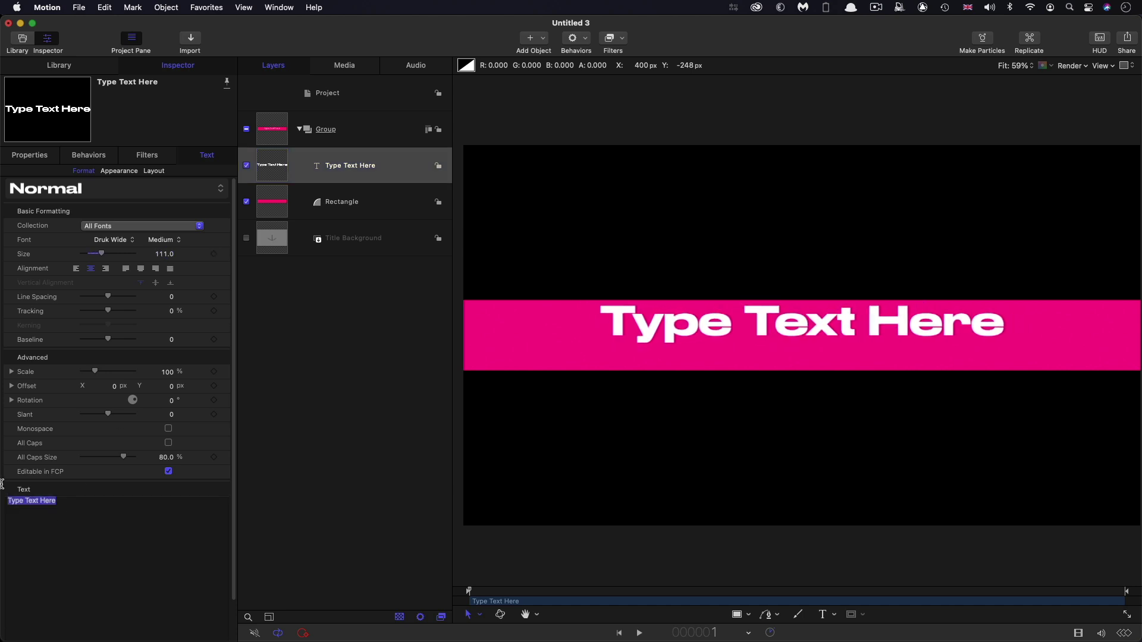
type("A")
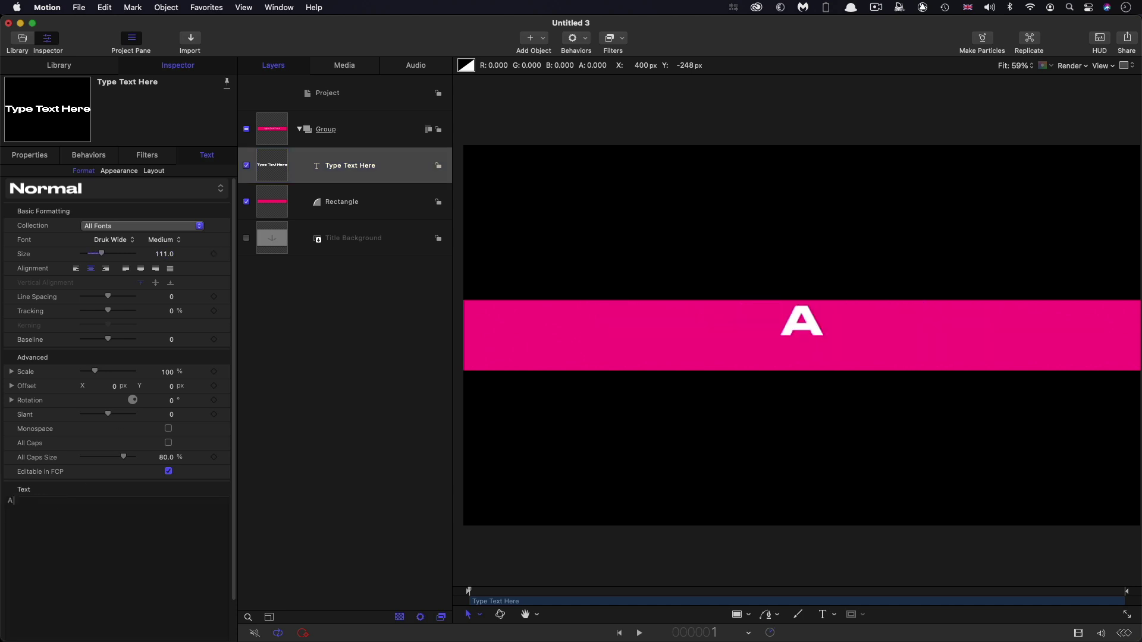
type(" CHANGING W")
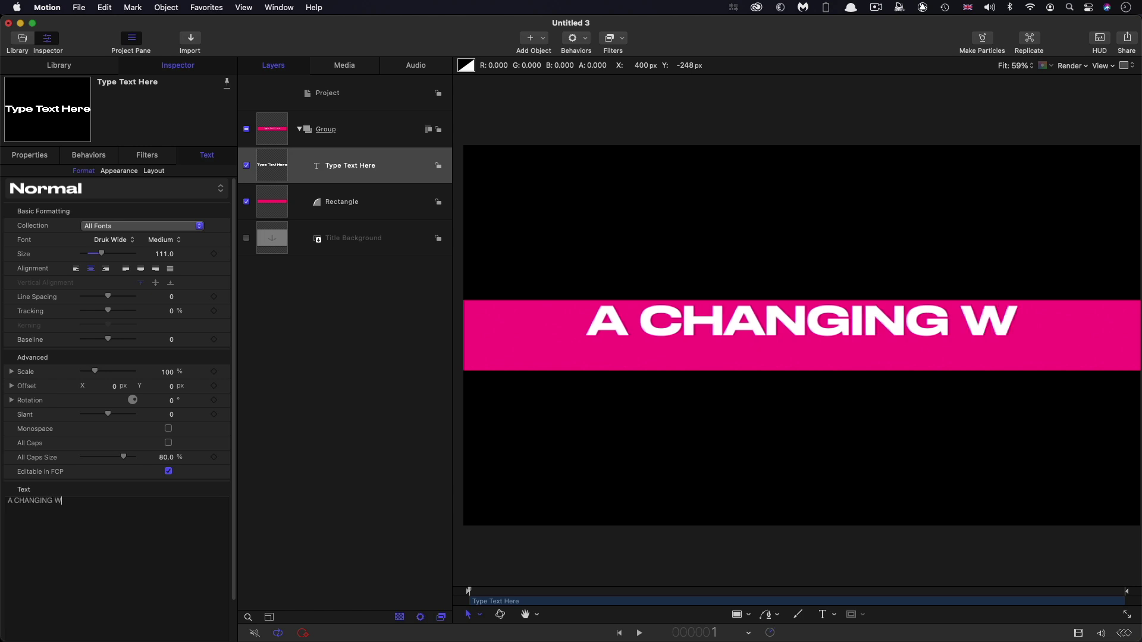
type("ORLD")
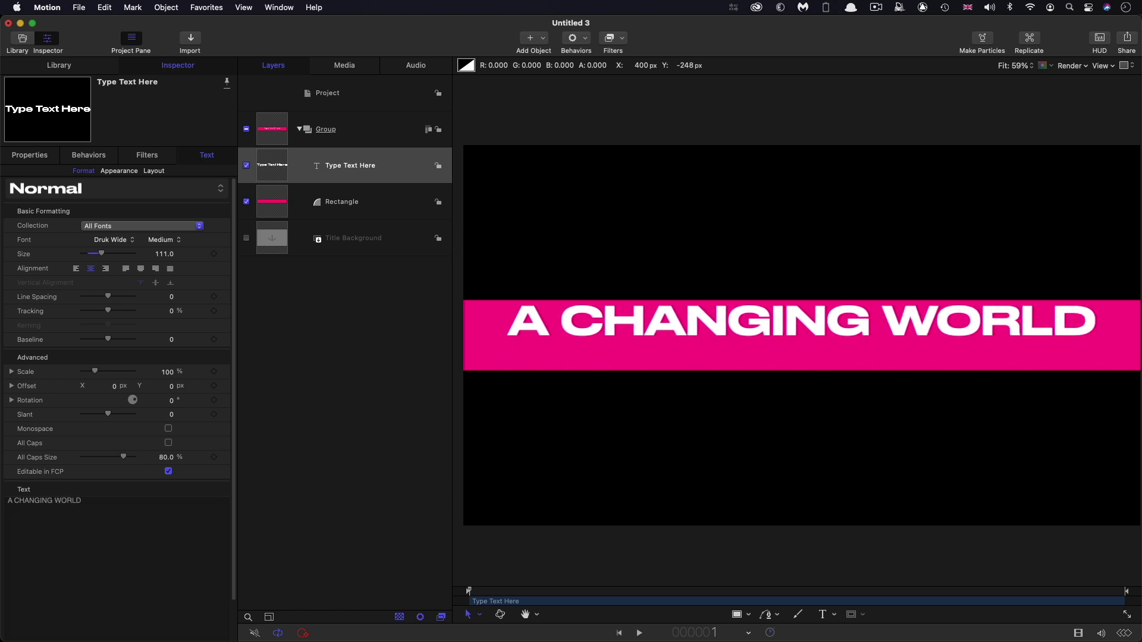
left_click_drag(164, 254, 175, 387)
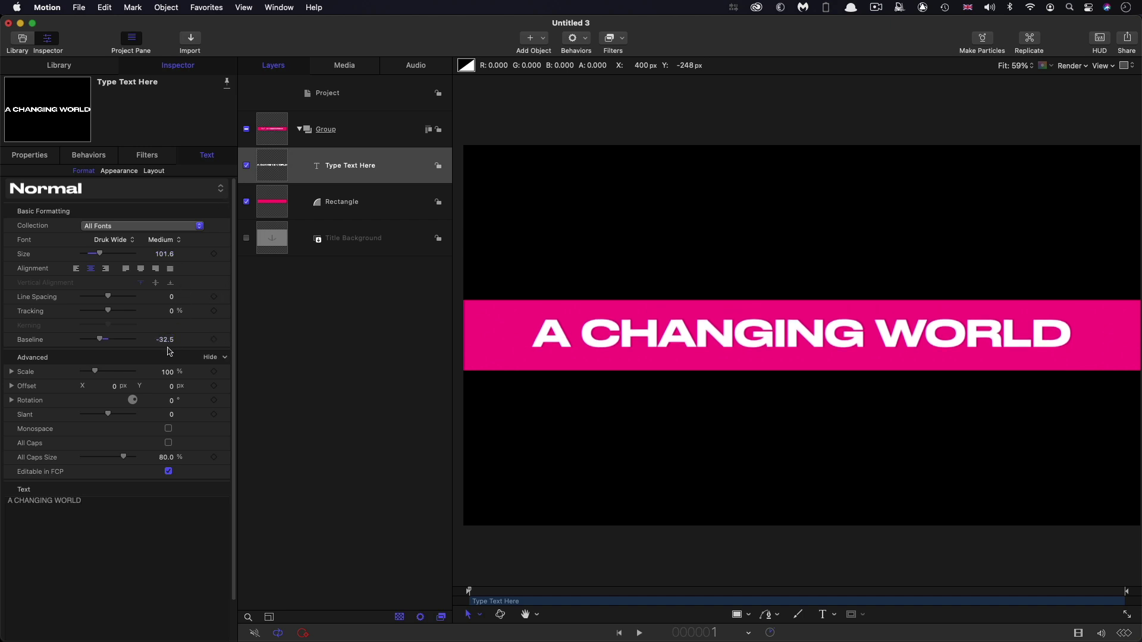
left_click(275, 212)
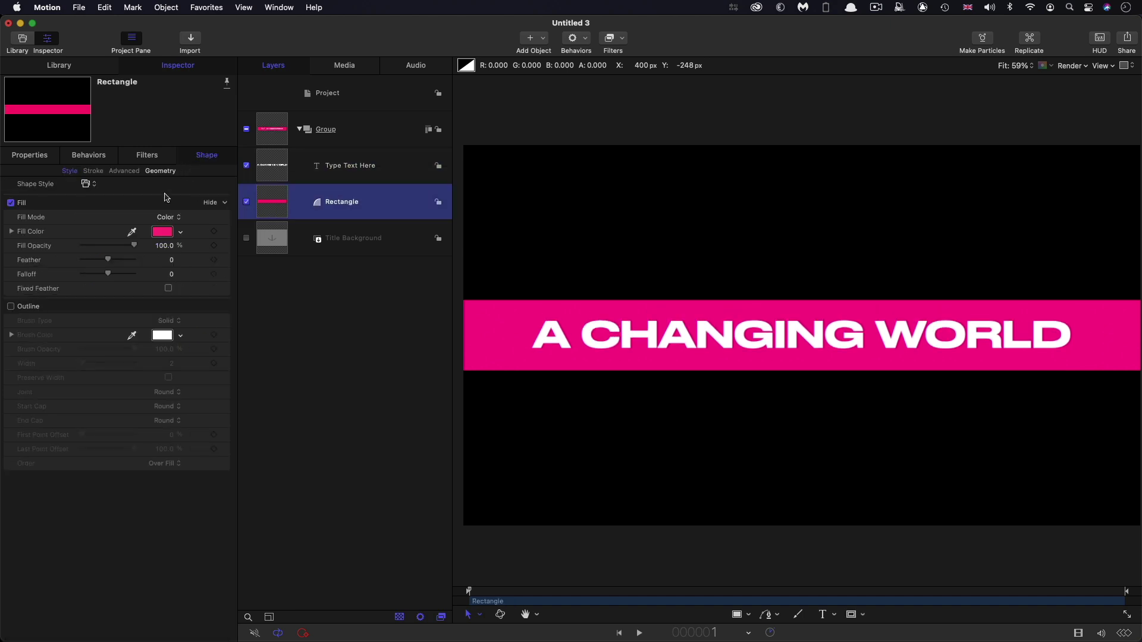
Resize the pink rectangle to width 1920 and height 100.
left_click(160, 170)
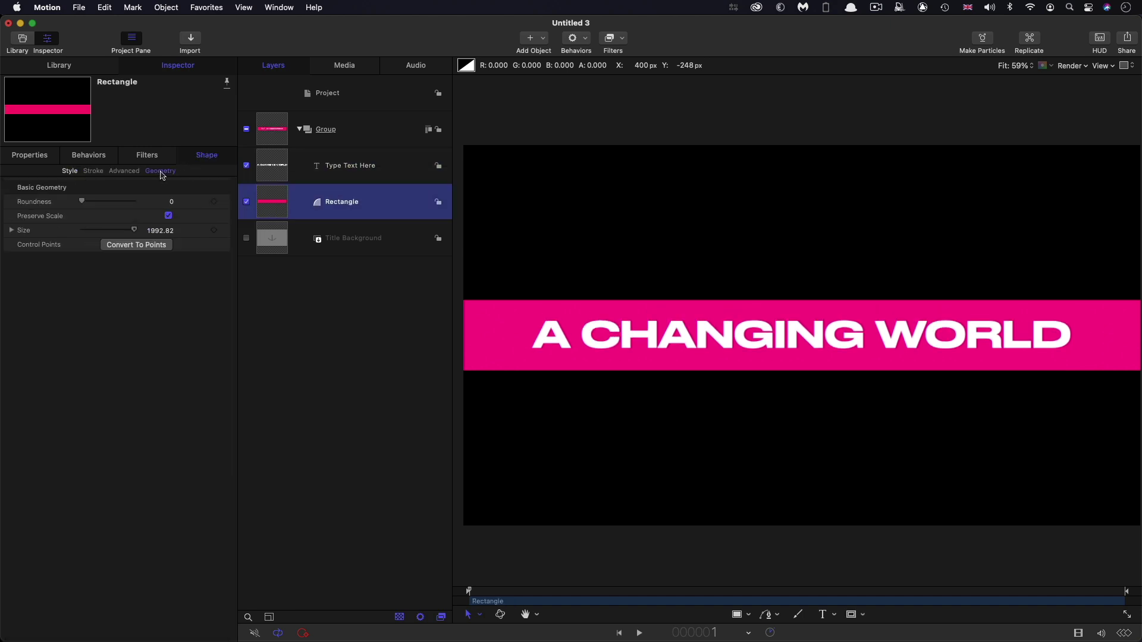
left_click(11, 231)
left_click(159, 244)
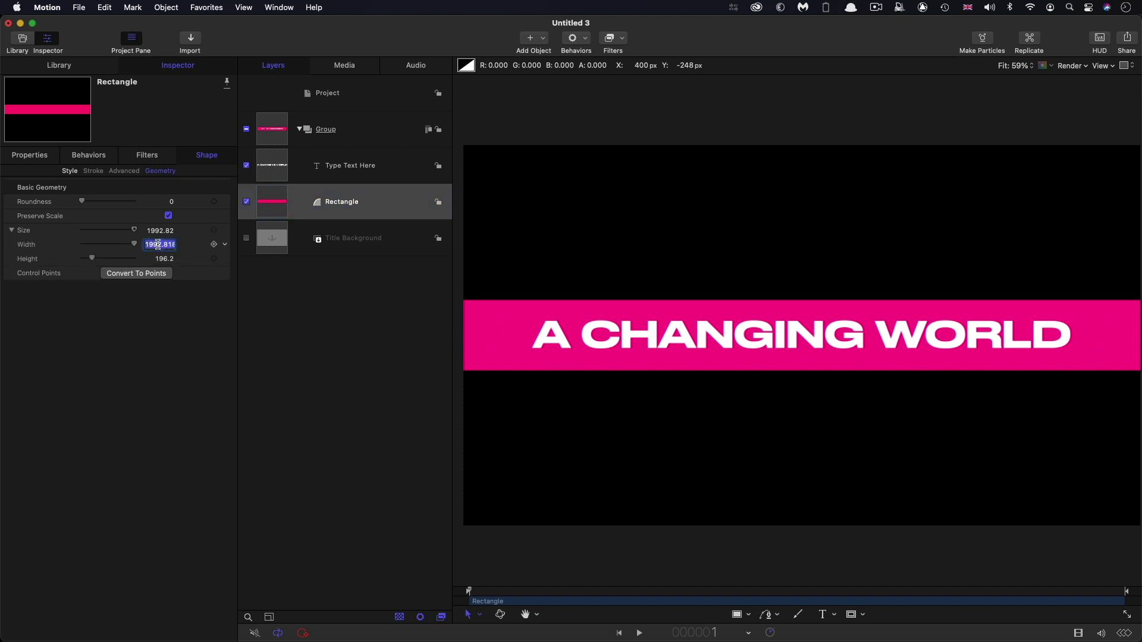
type("1920")
key("Tab")
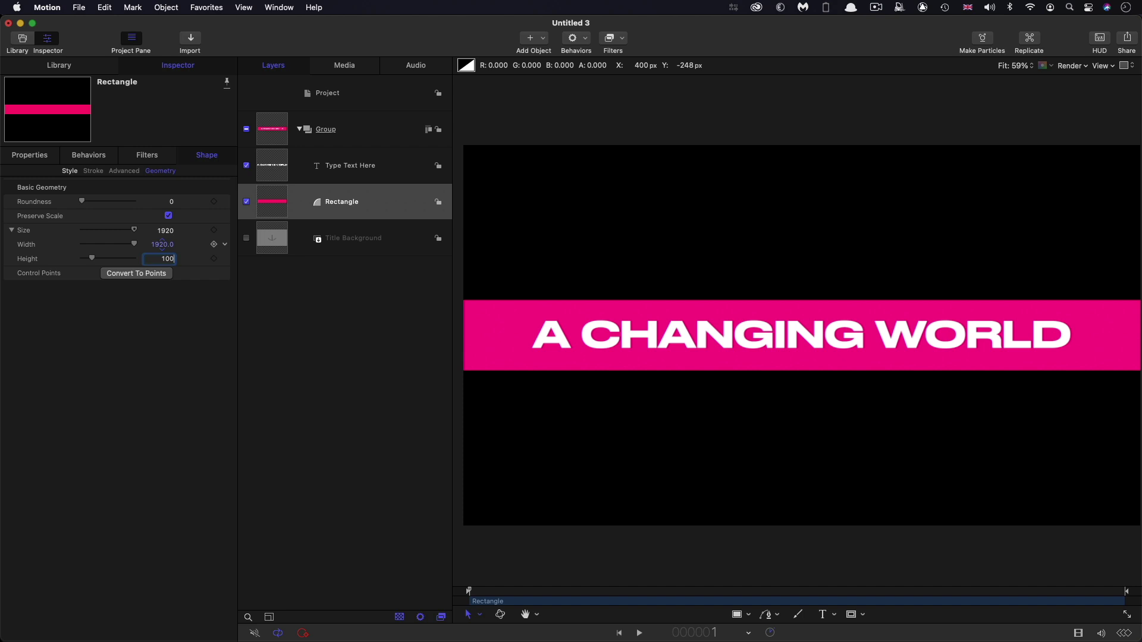
key("Return")
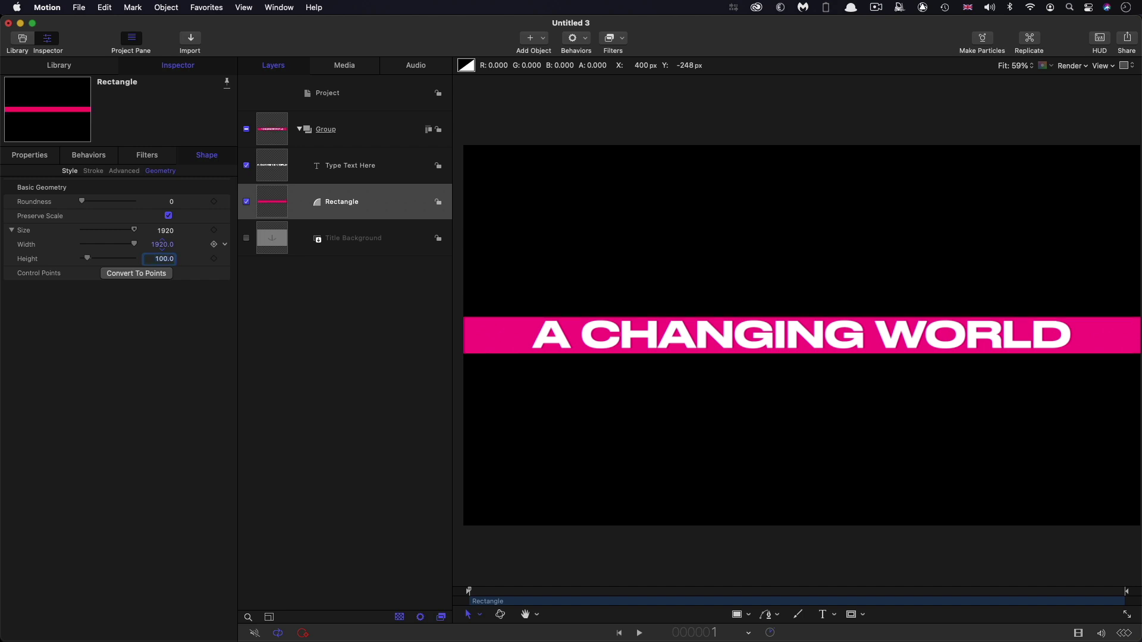
left_click(276, 163)
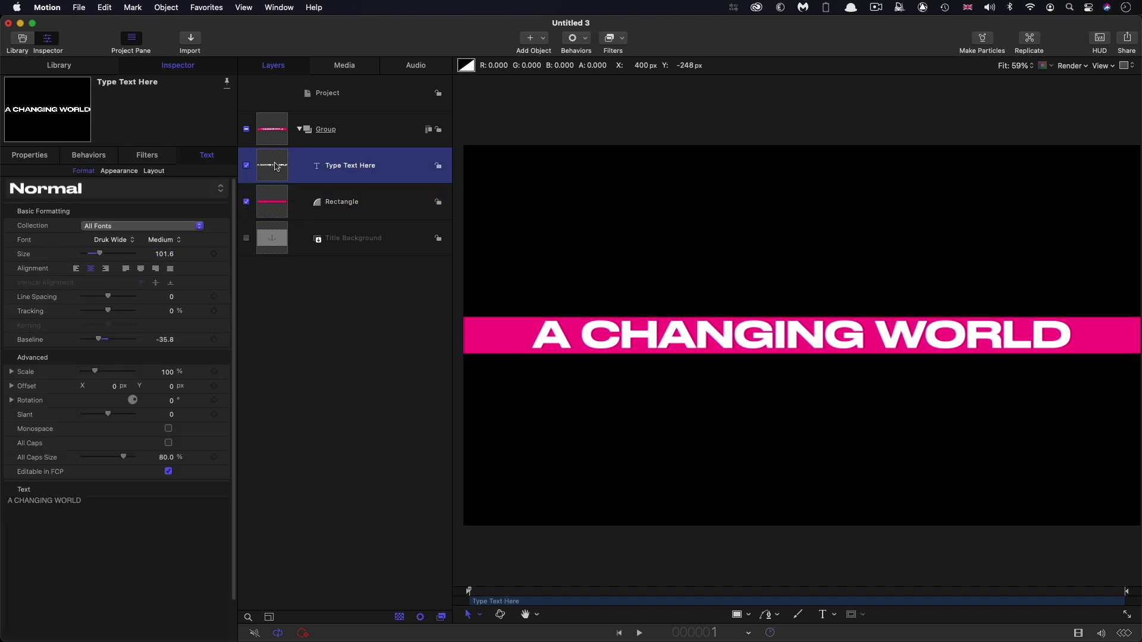
Create a new Group 1 and move the Type Text Here layer into it.
left_click(165, 6)
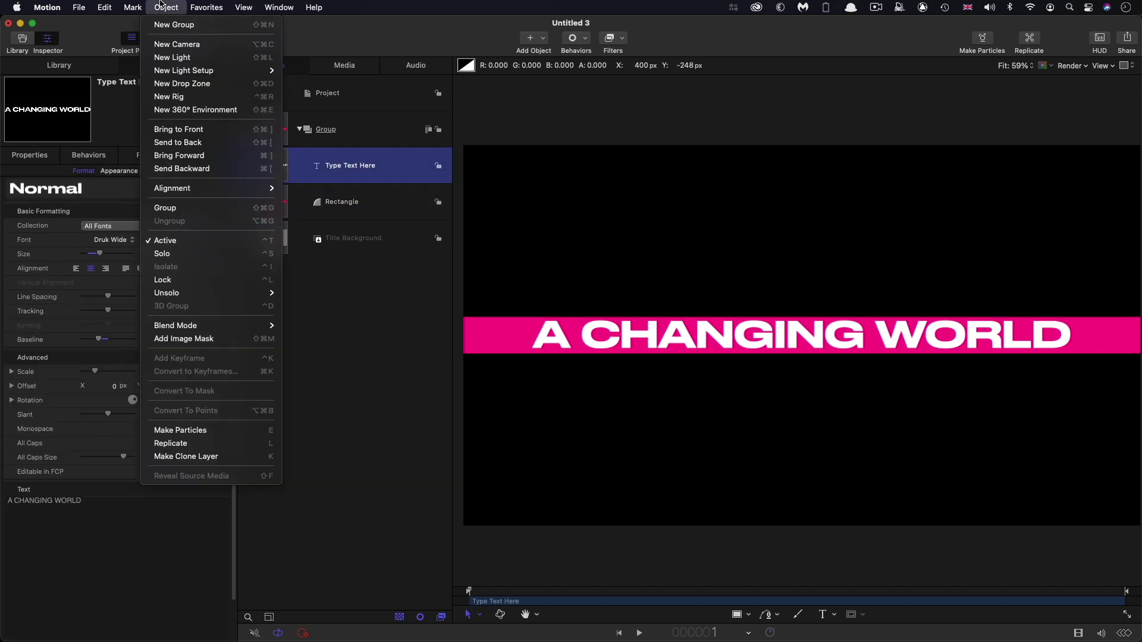
left_click(169, 25)
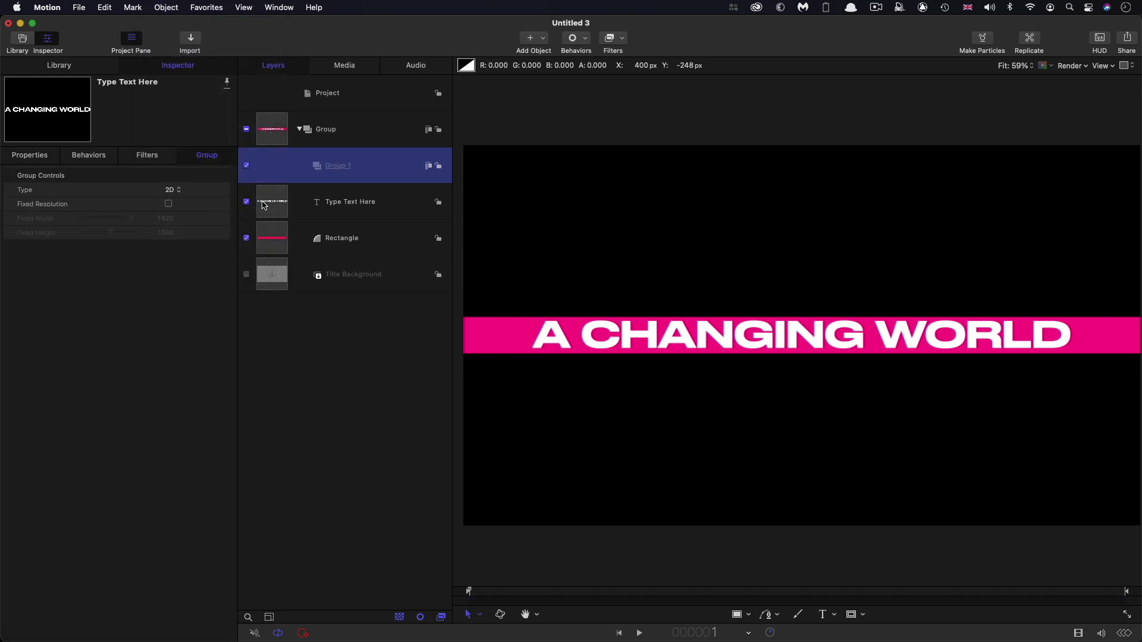
left_click_drag(264, 205, 366, 164)
Add an image mask to Group 1 using the Rectangle as its source.
left_click(271, 167)
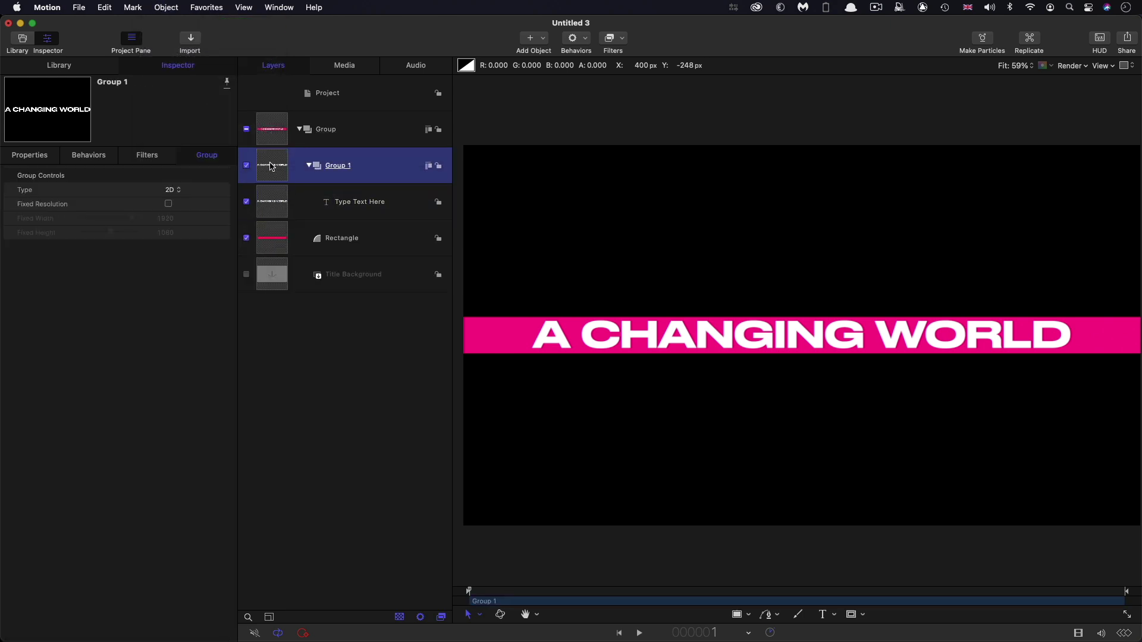
right_click(272, 166)
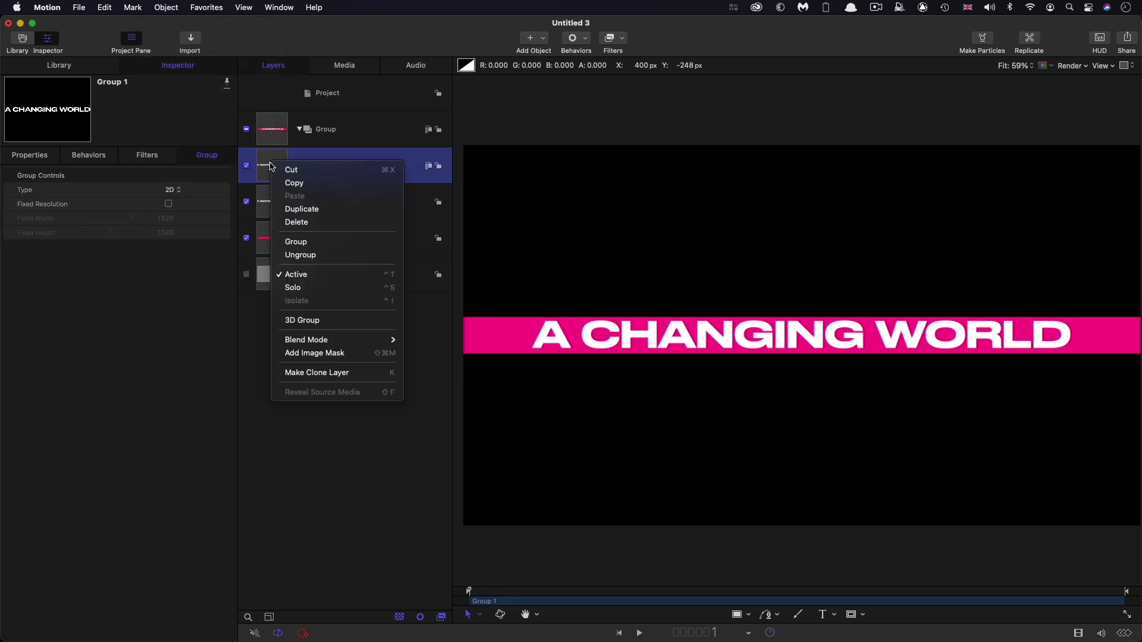
left_click(340, 355)
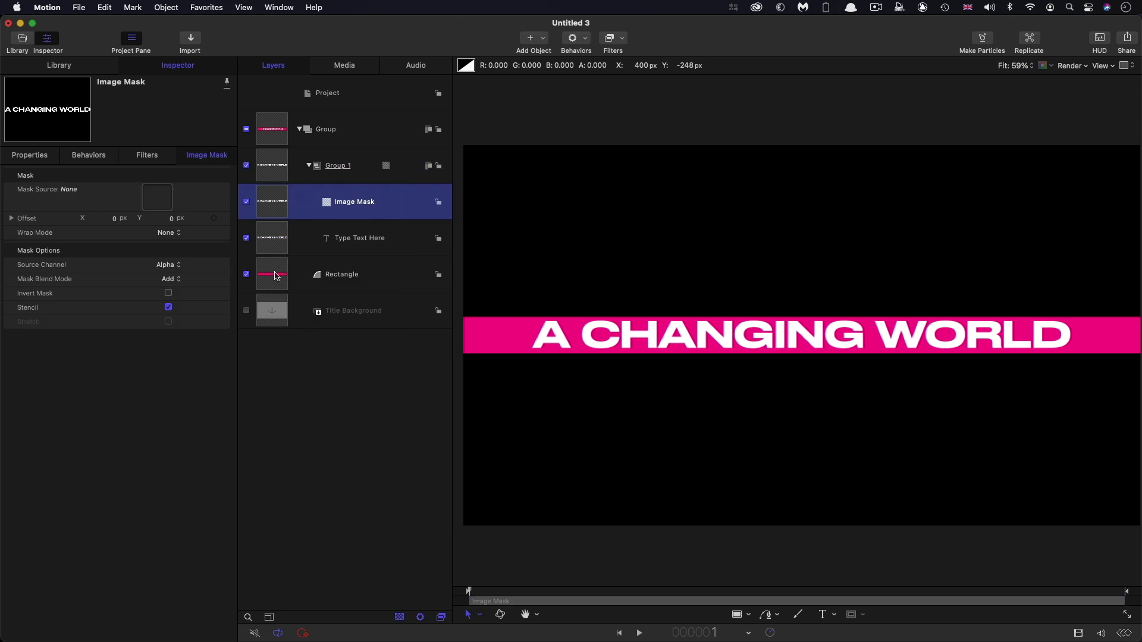
left_click_drag(275, 276, 153, 199)
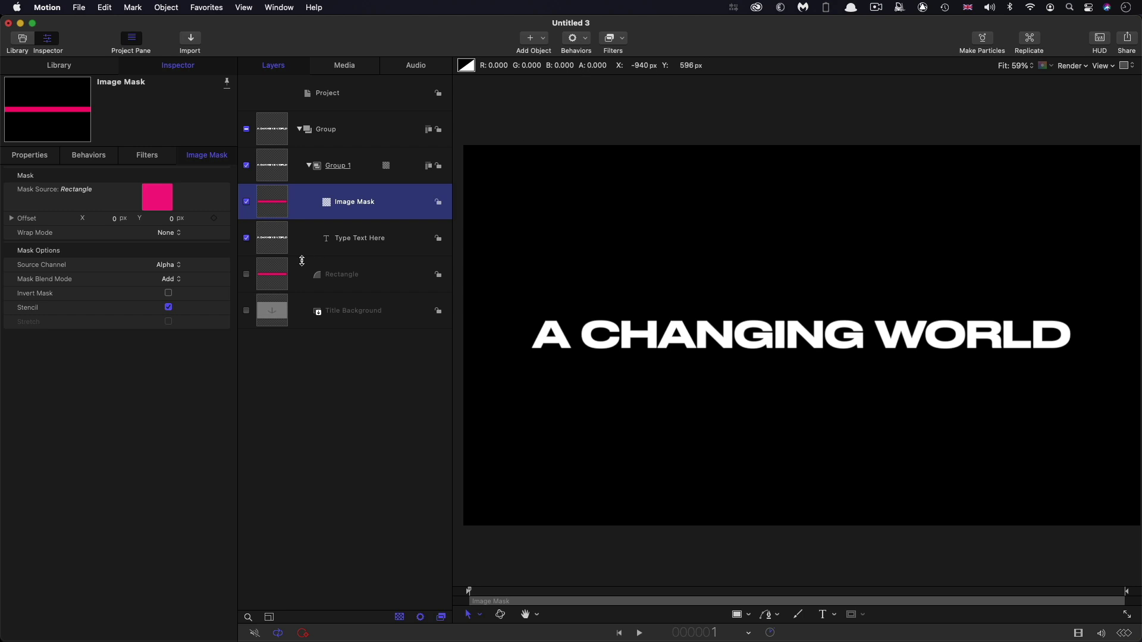
Apply a Sequence Text behaviour to the title with sequencing set to To.
left_click(266, 231)
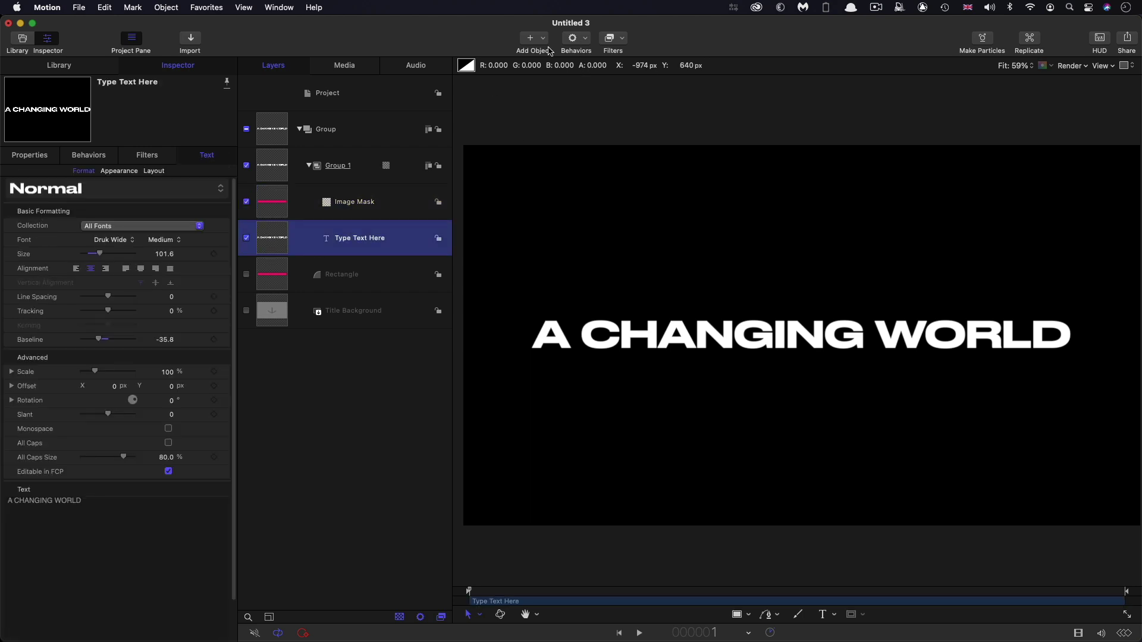
left_click(586, 40)
mouse_move(586, 188)
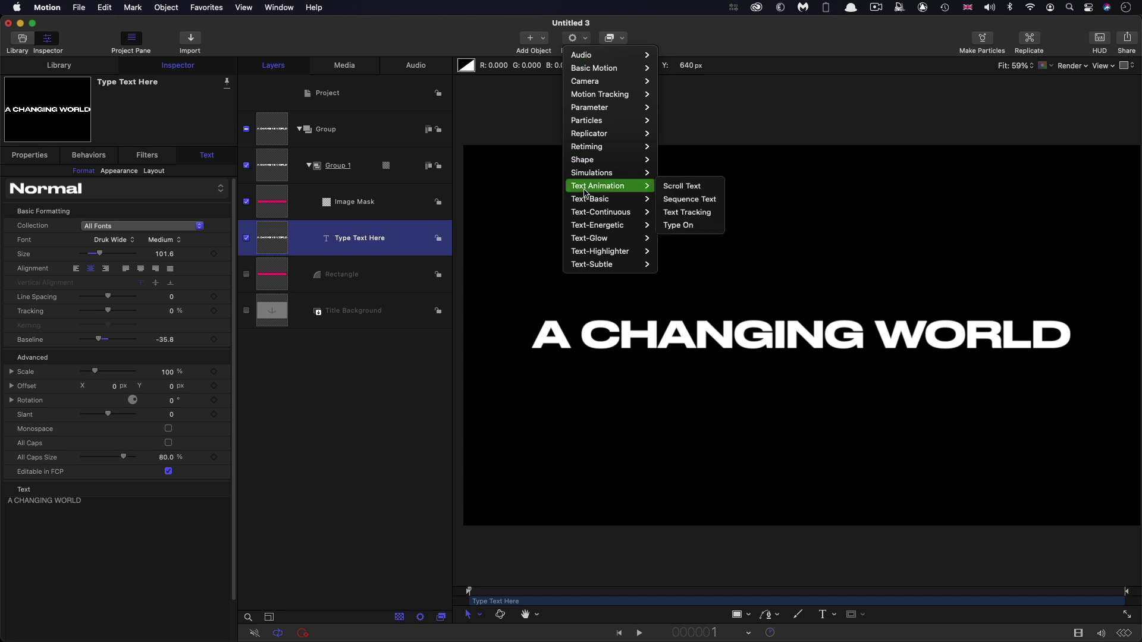
left_click(692, 201)
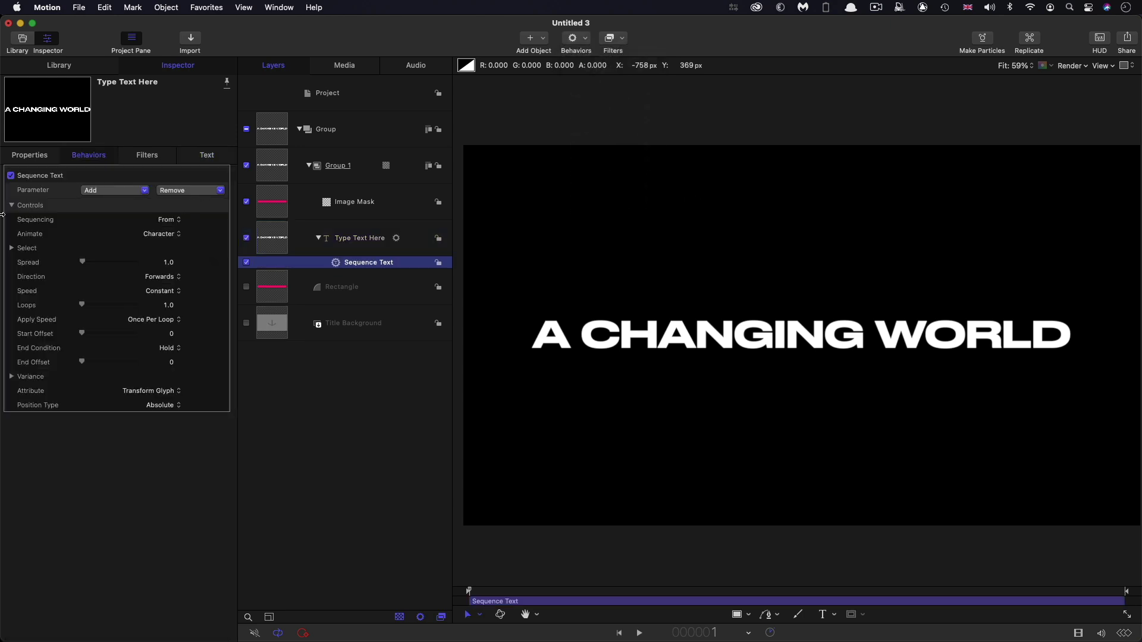
left_click(169, 218)
left_click(169, 209)
Animate each character's Position Y to -105 px and preview the letters moving.
left_click(116, 191)
mouse_move(97, 209)
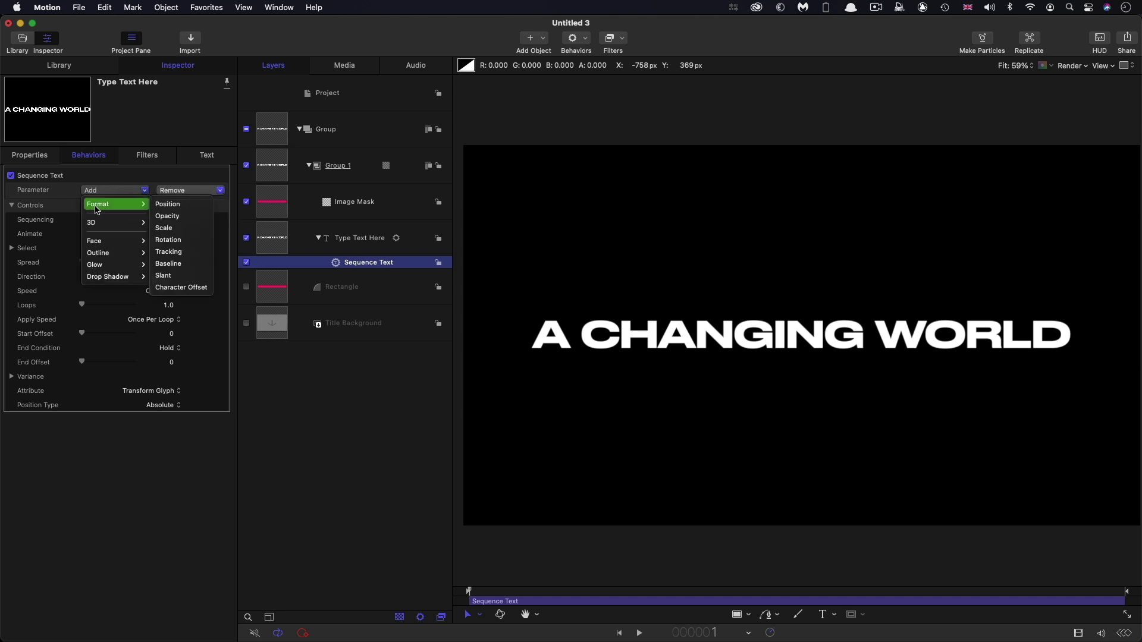
left_click(167, 204)
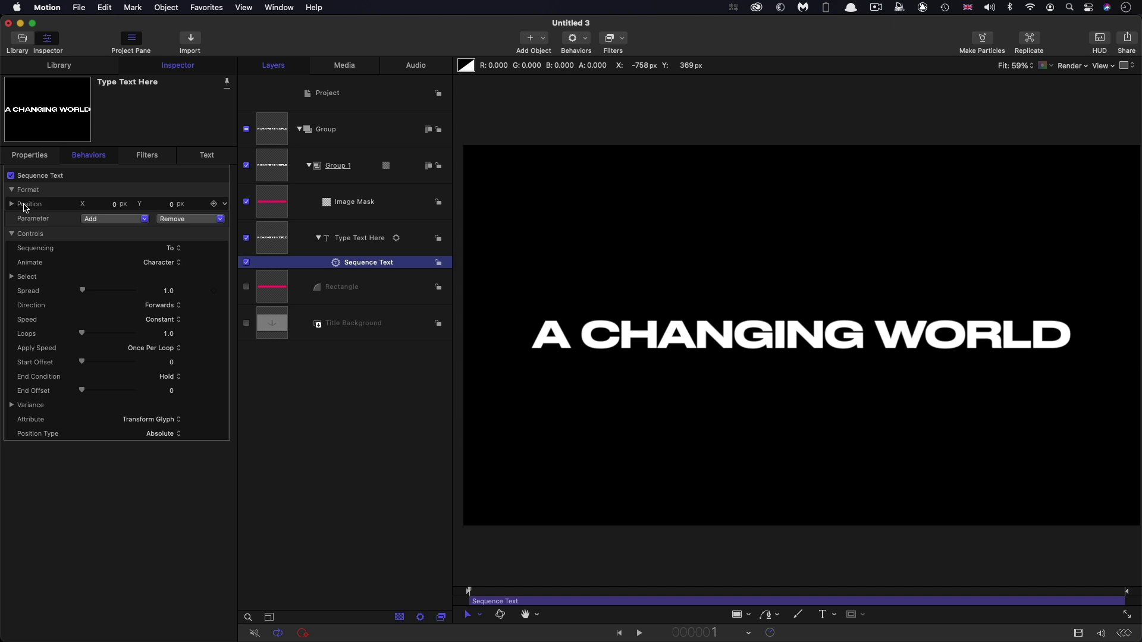
left_click(171, 204)
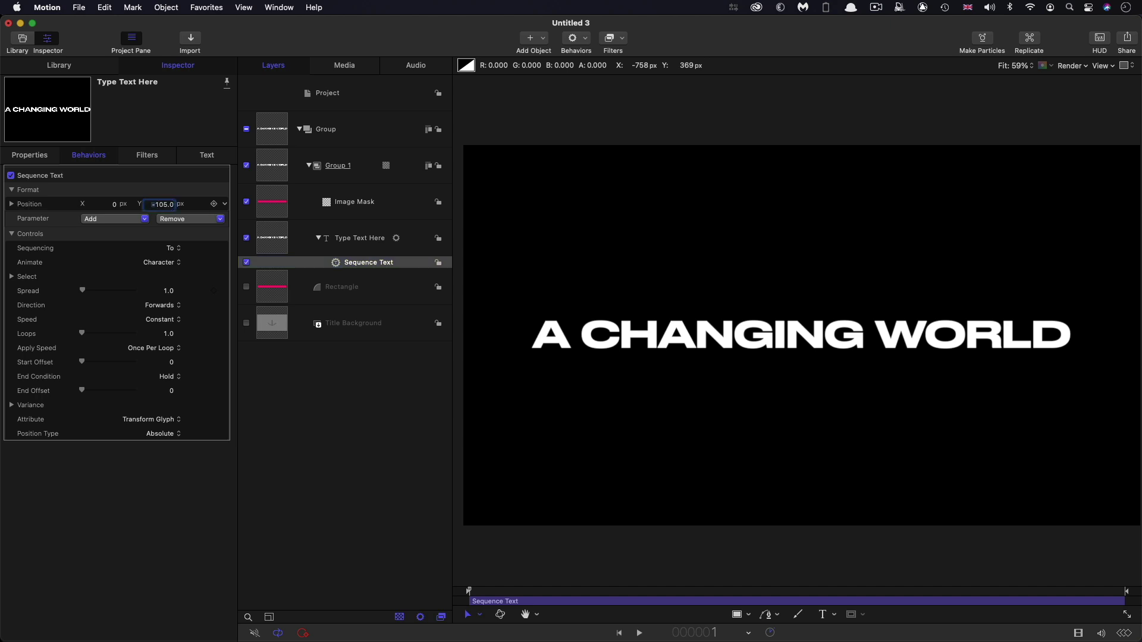
left_click_drag(483, 594, 542, 598)
mouse_move(696, 633)
left_mouse_down()
mouse_move(586, 627)
mouse_move(708, 631)
left_mouse_up()
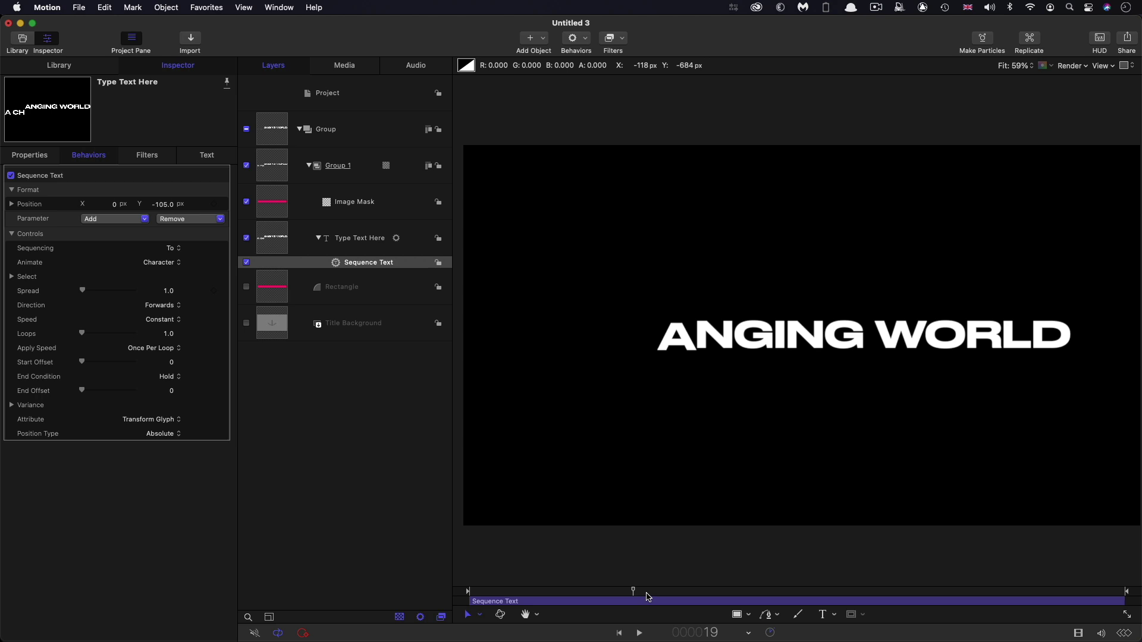
left_click_drag(648, 597, 587, 591)
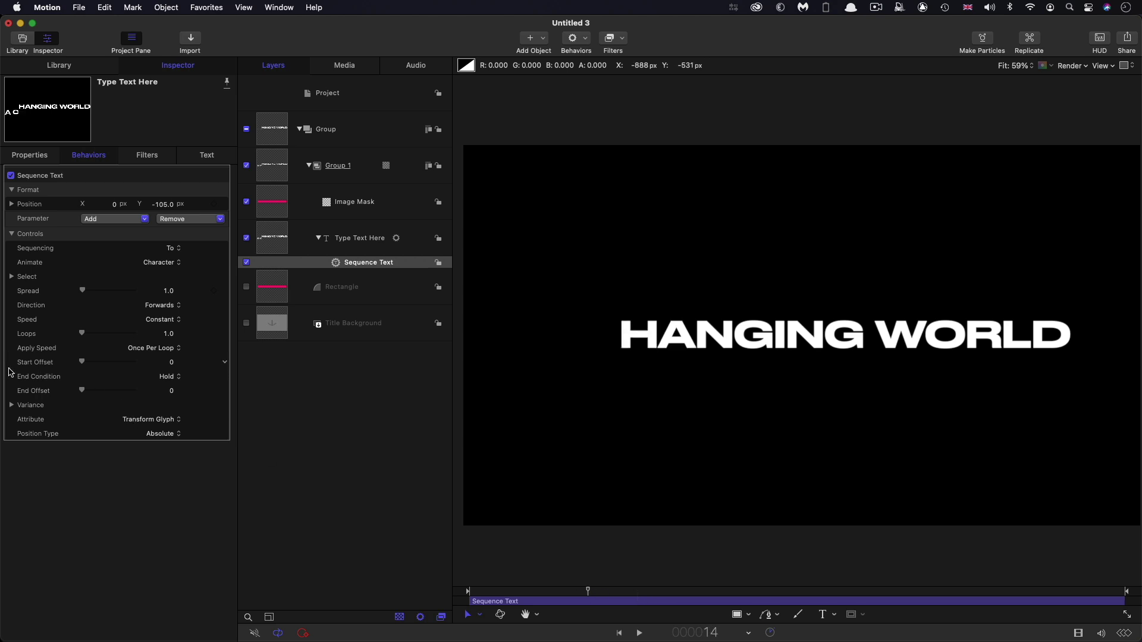
Set the Sequence Text End Offset to 30 and preview around frame 13.
left_click(172, 393)
type("30")
key("Return")
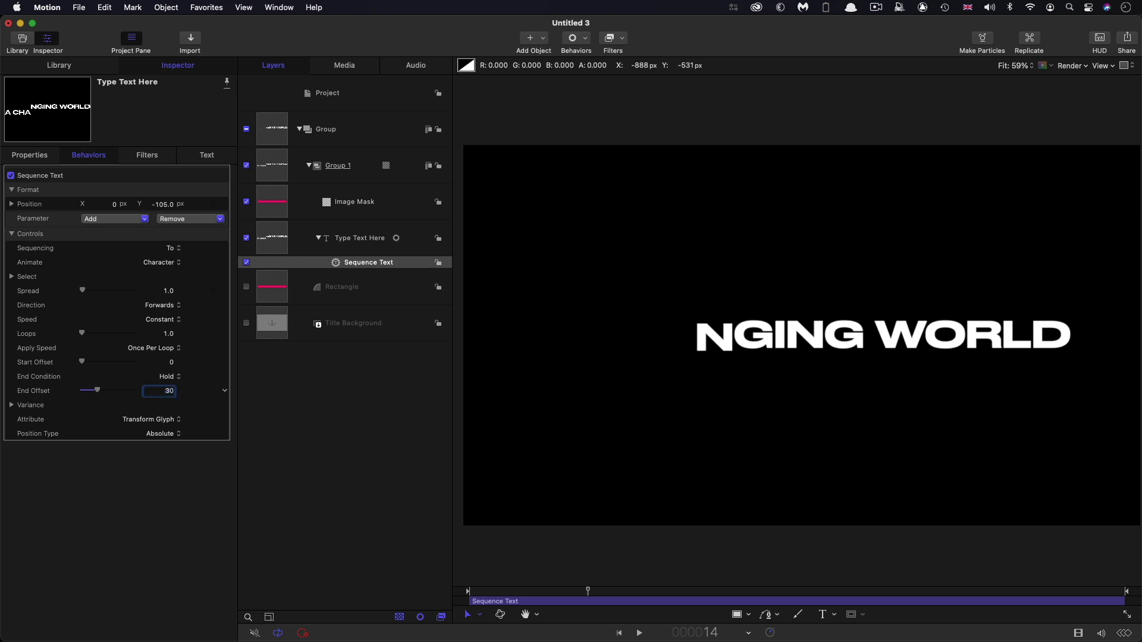
left_click_drag(588, 592, 816, 600)
left_click_drag(743, 593, 578, 593)
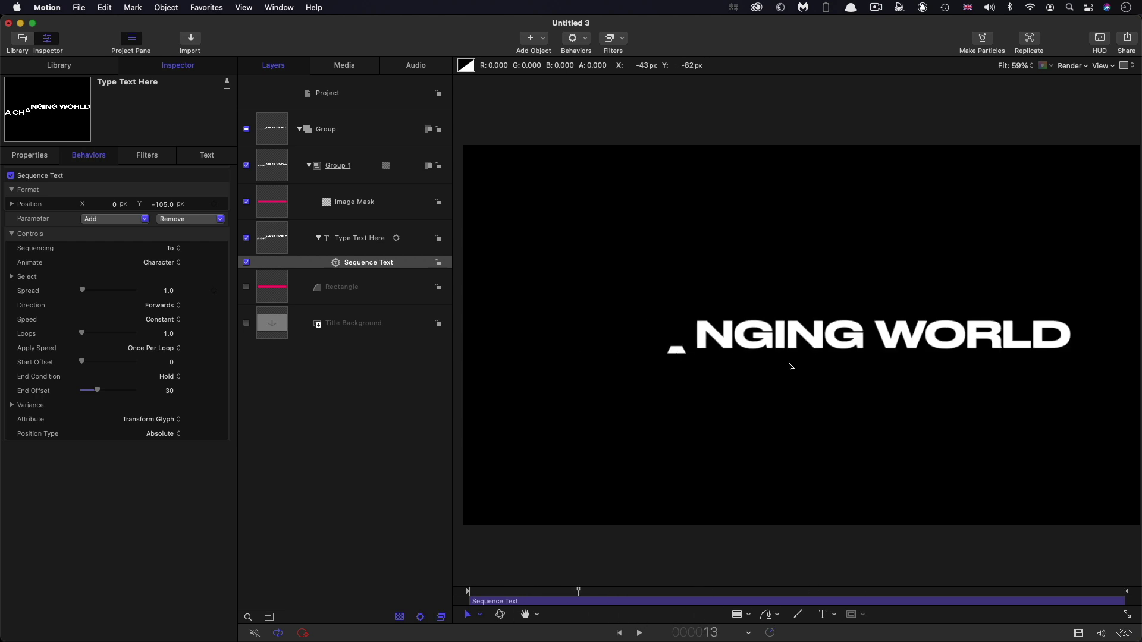
Set Sequence Text direction to Random with Spread 10, previewing the scattered letters.
left_click(156, 306)
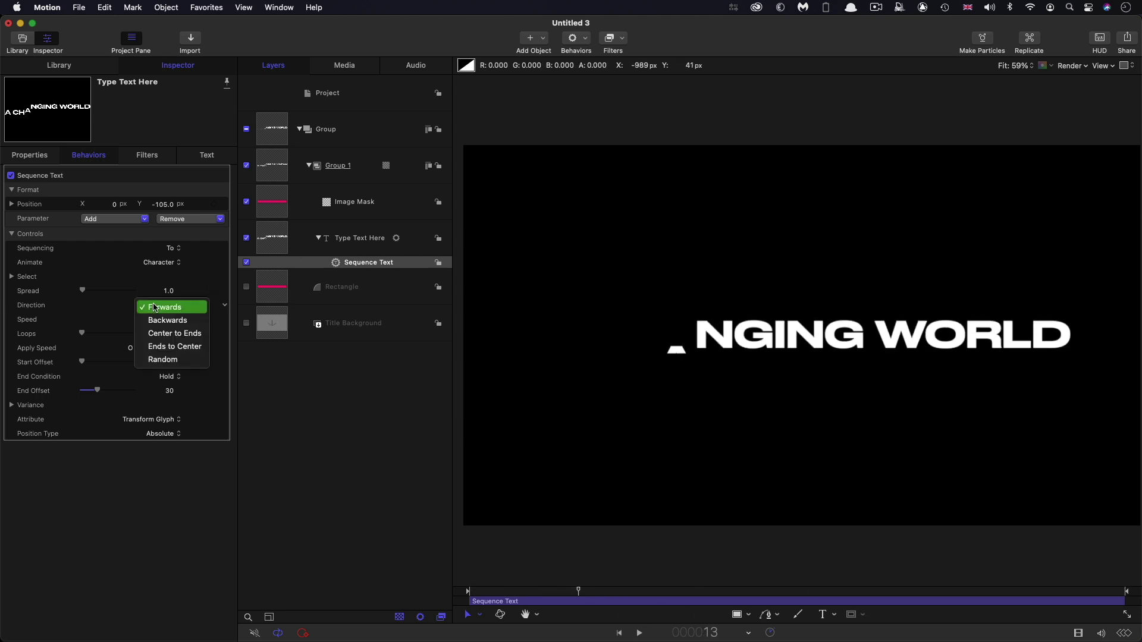
left_click(163, 359)
mouse_move(569, 595)
left_mouse_down()
mouse_move(497, 591)
mouse_move(587, 593)
left_mouse_up()
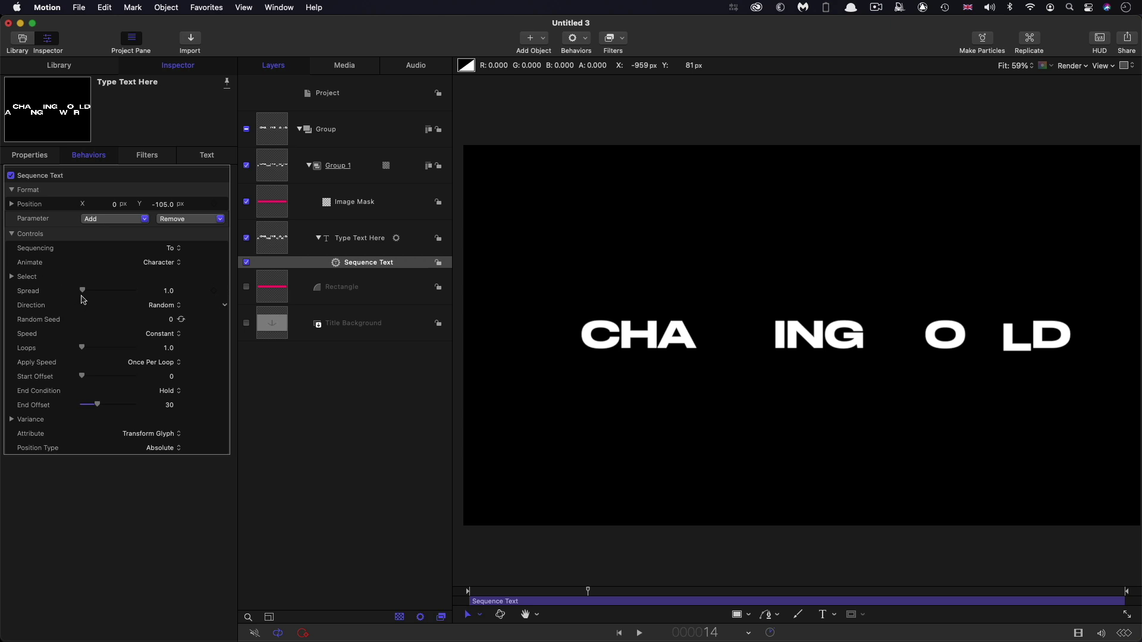
left_click(170, 292)
type("10")
key("Return")
left_click_drag(621, 592, 469, 591)
Clone the text layer and wrap the Clone Layer in a new Group 2.
left_click(269, 235)
right_click(269, 234)
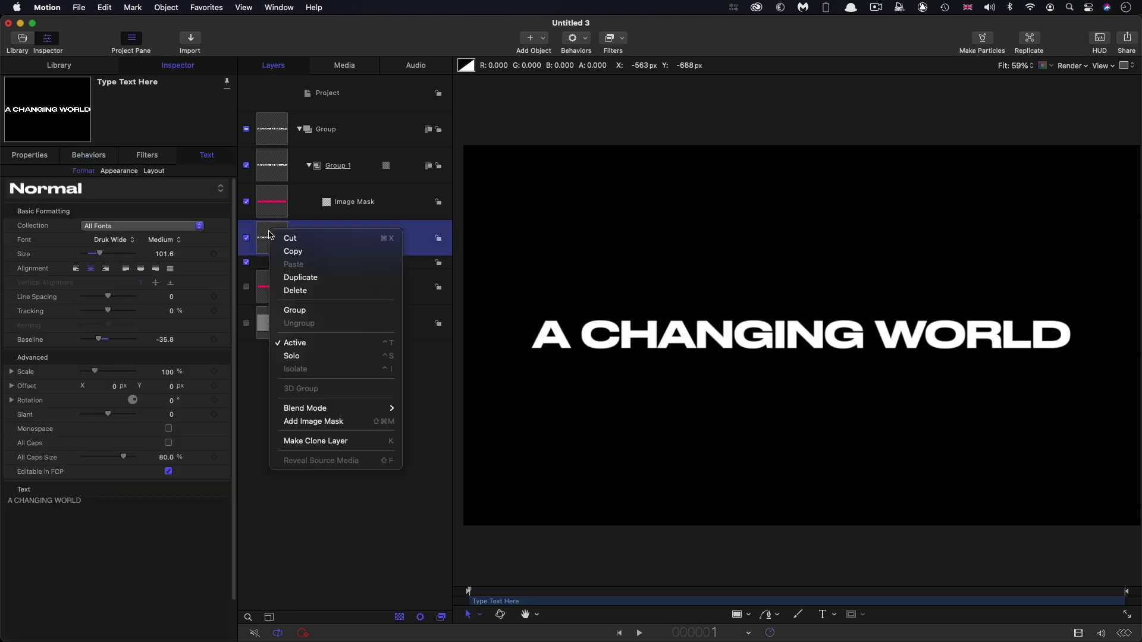
left_click(332, 441)
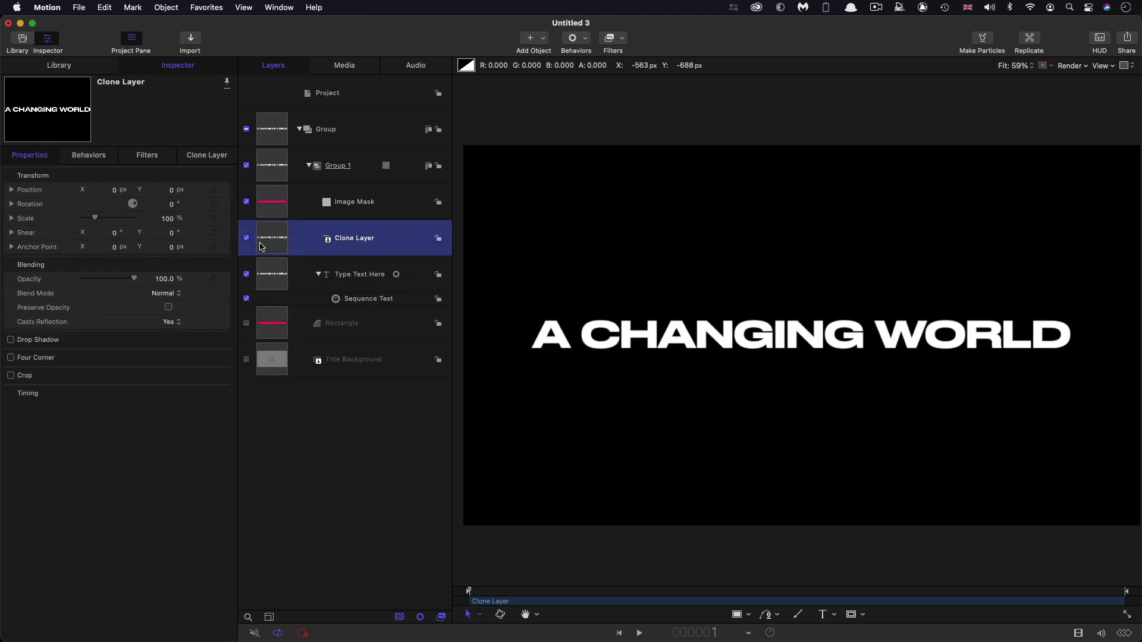
left_click_drag(263, 246, 314, 147)
left_click(166, 7)
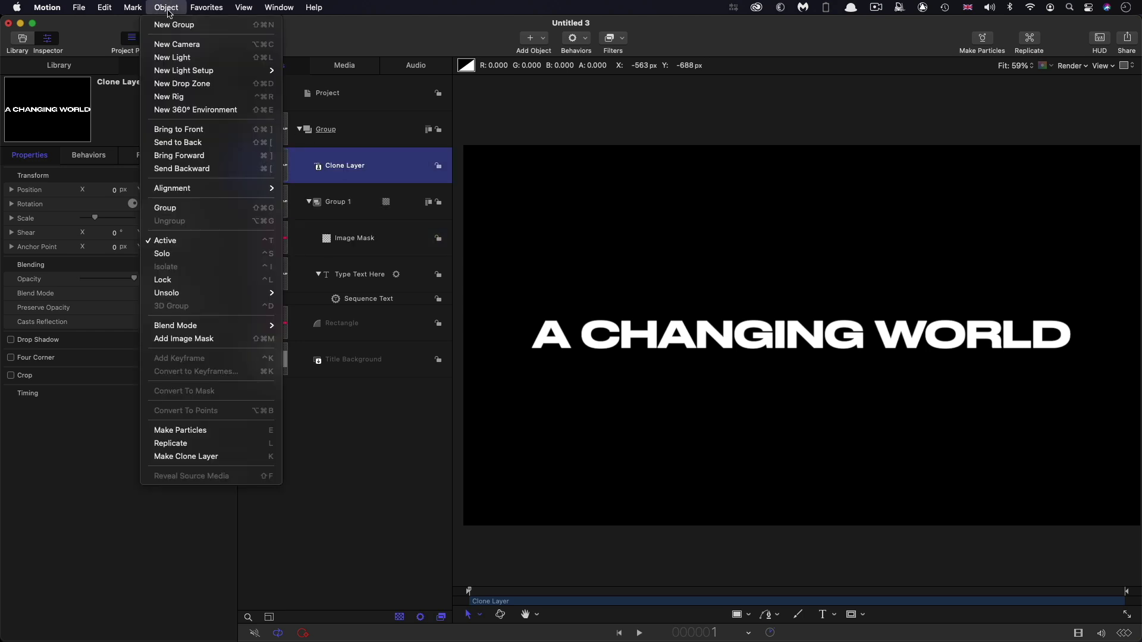
left_click(172, 22)
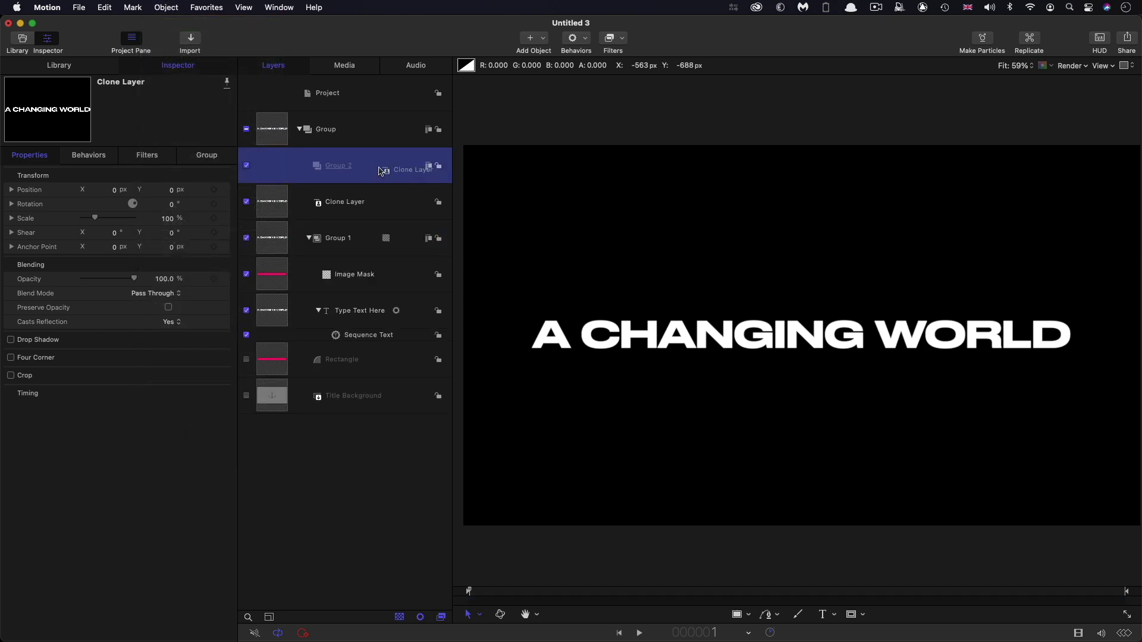
Add an image mask to Group 2 with the Rectangle layer as its source.
left_click(274, 165)
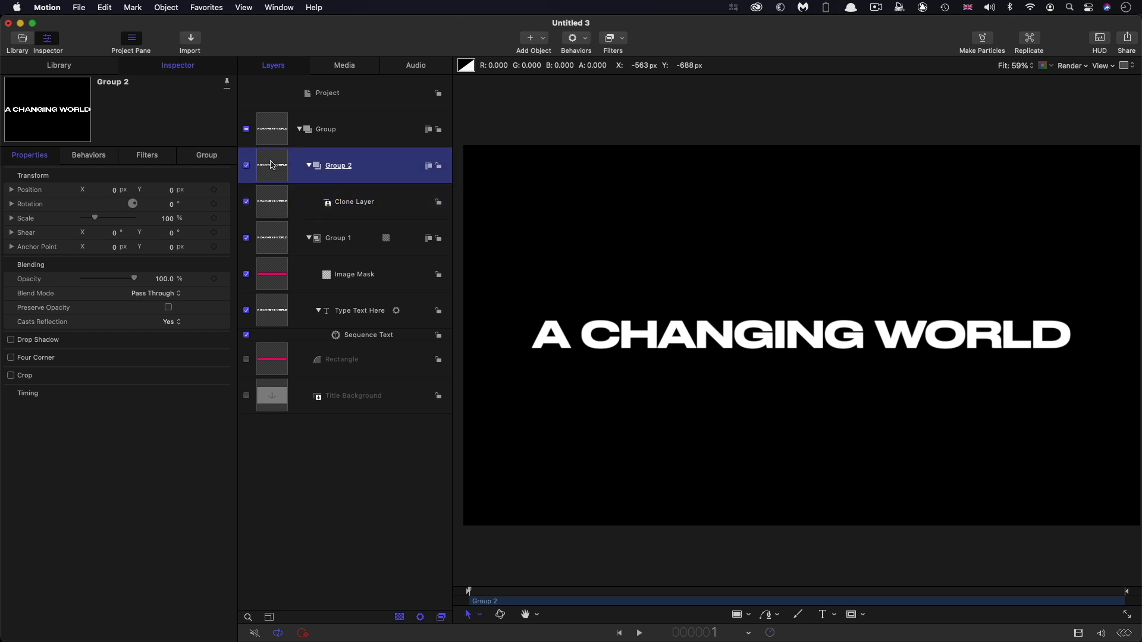
right_click(272, 165)
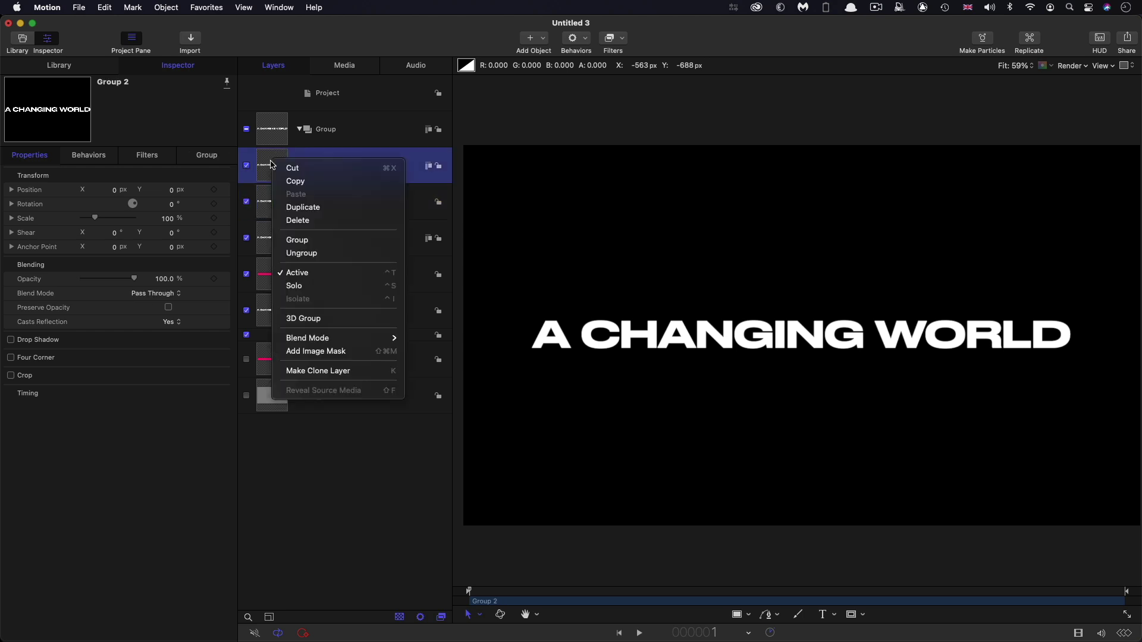
left_click(321, 352)
left_click_drag(268, 405, 156, 197)
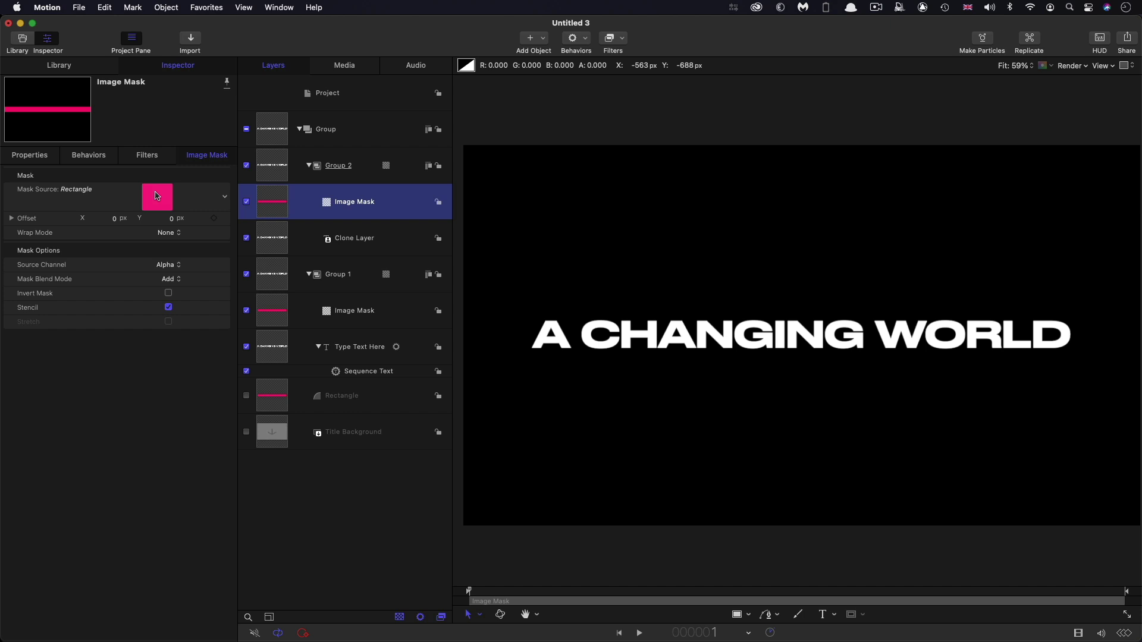
left_click(273, 239)
Set the Clone Layer's Position Y to 105 px and play back the animation.
left_click(31, 156)
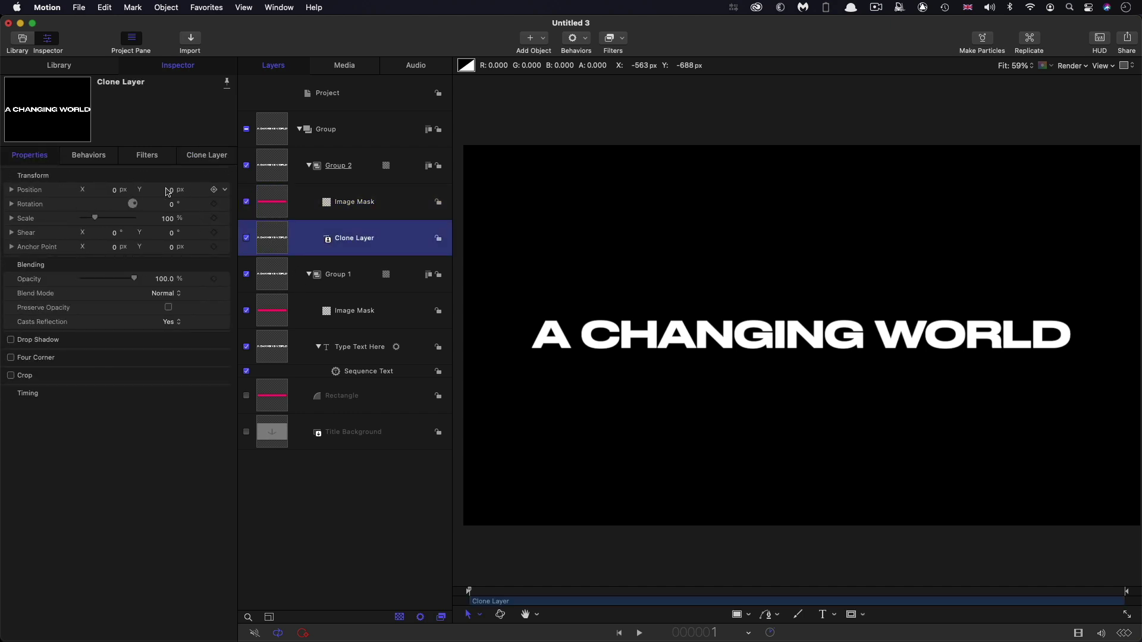
left_click(172, 190)
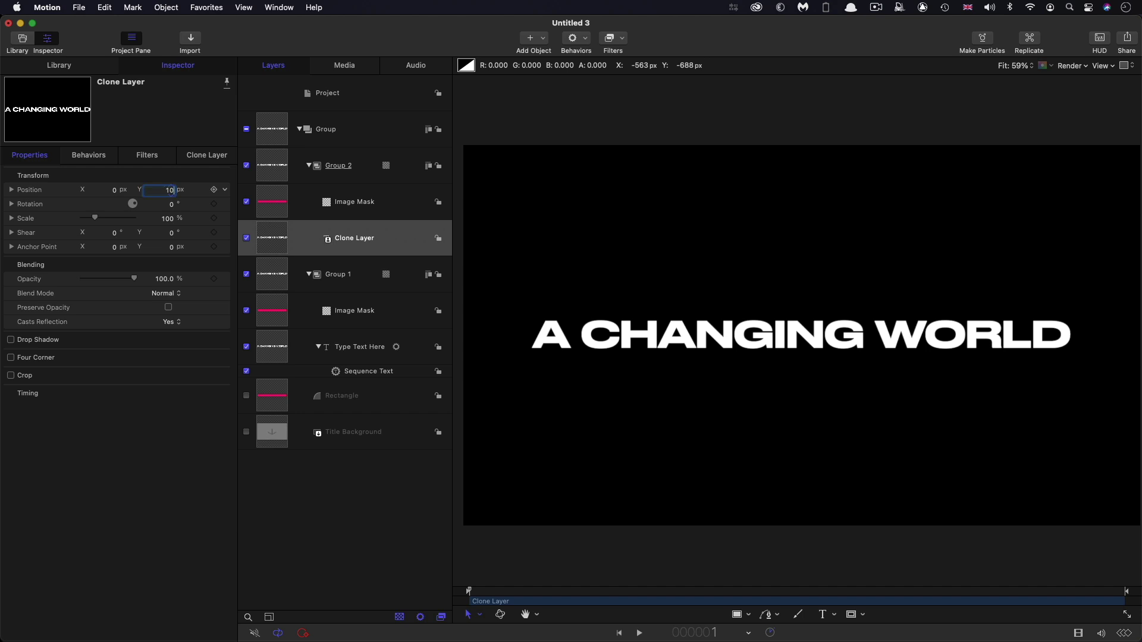
type("105")
key("Return")
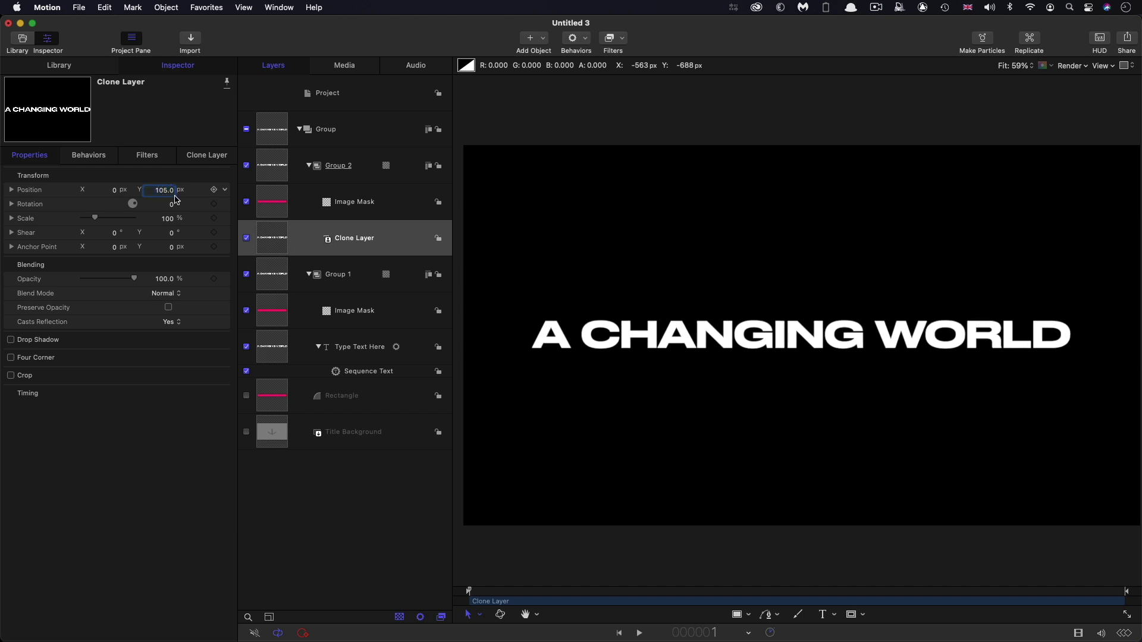
key("space")
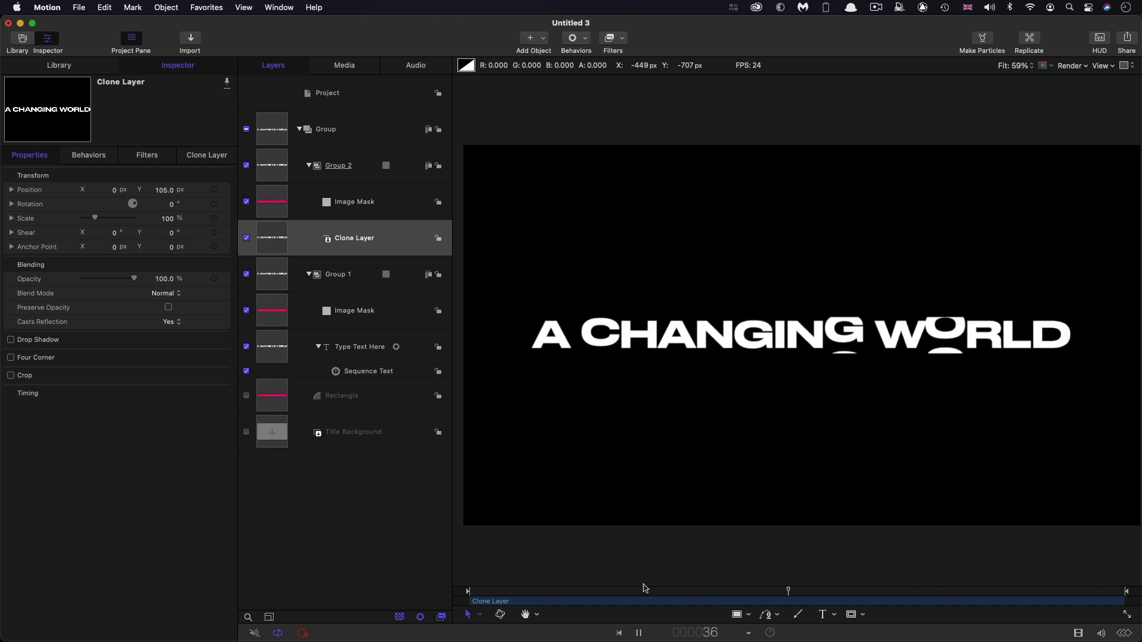
key("space")
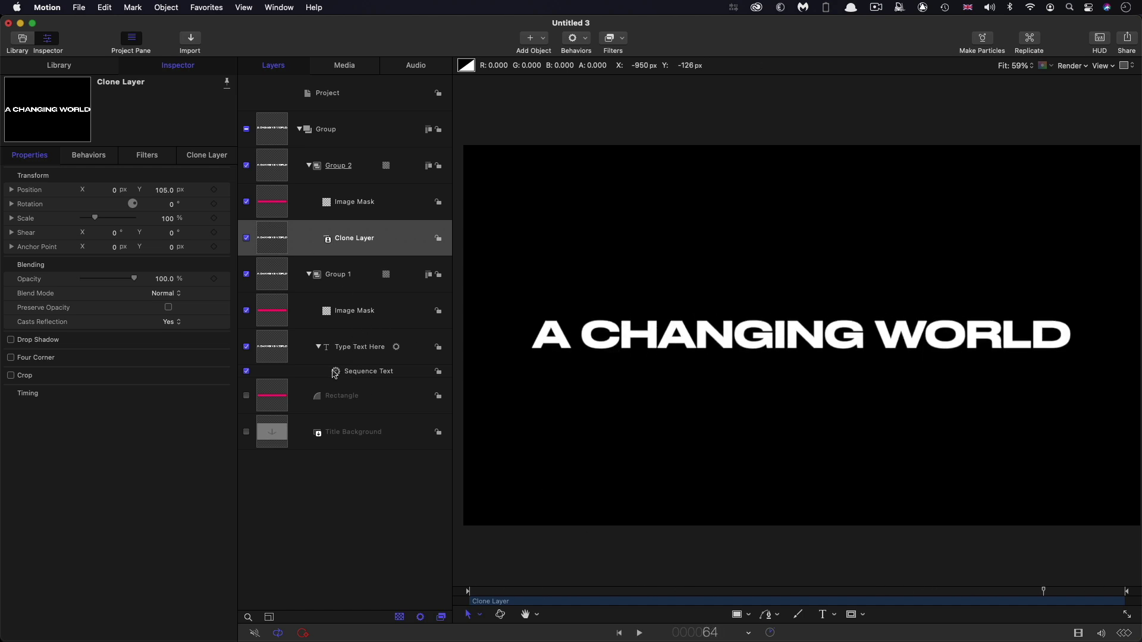
Set the Sequence Text direction to Forwards and play the animation from the start to preview.
left_click(623, 591)
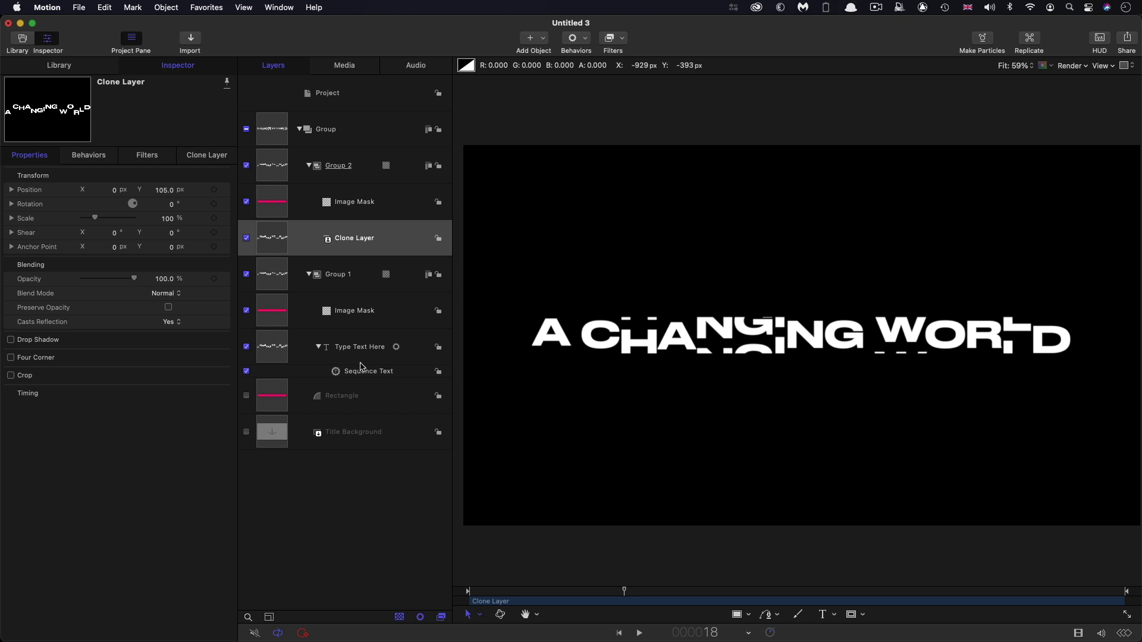
left_click(336, 372)
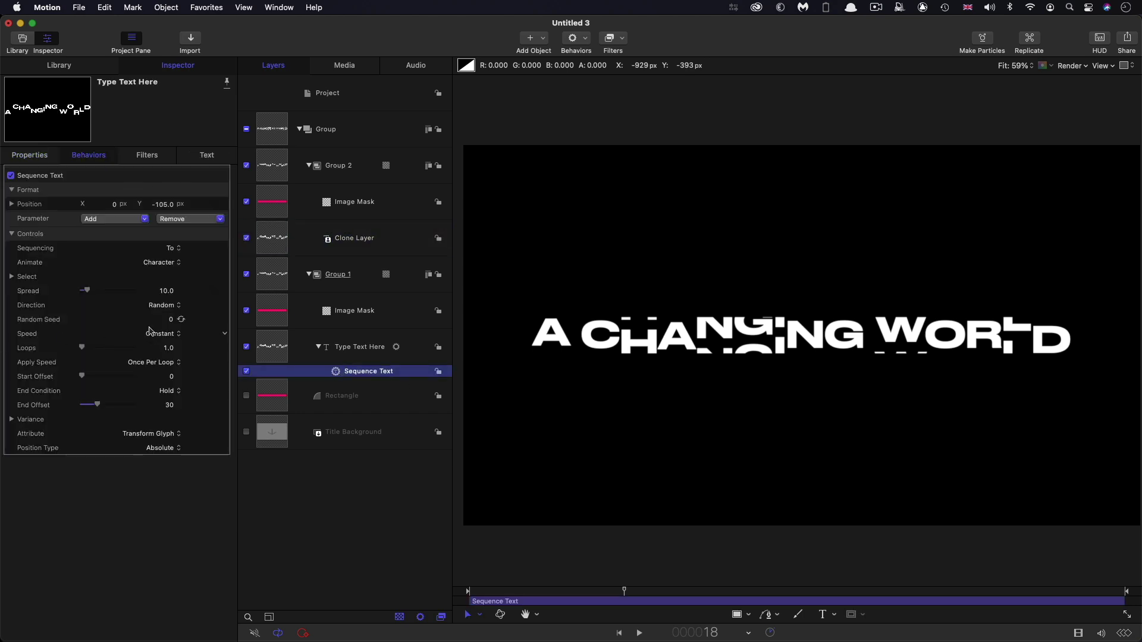
left_click(178, 305)
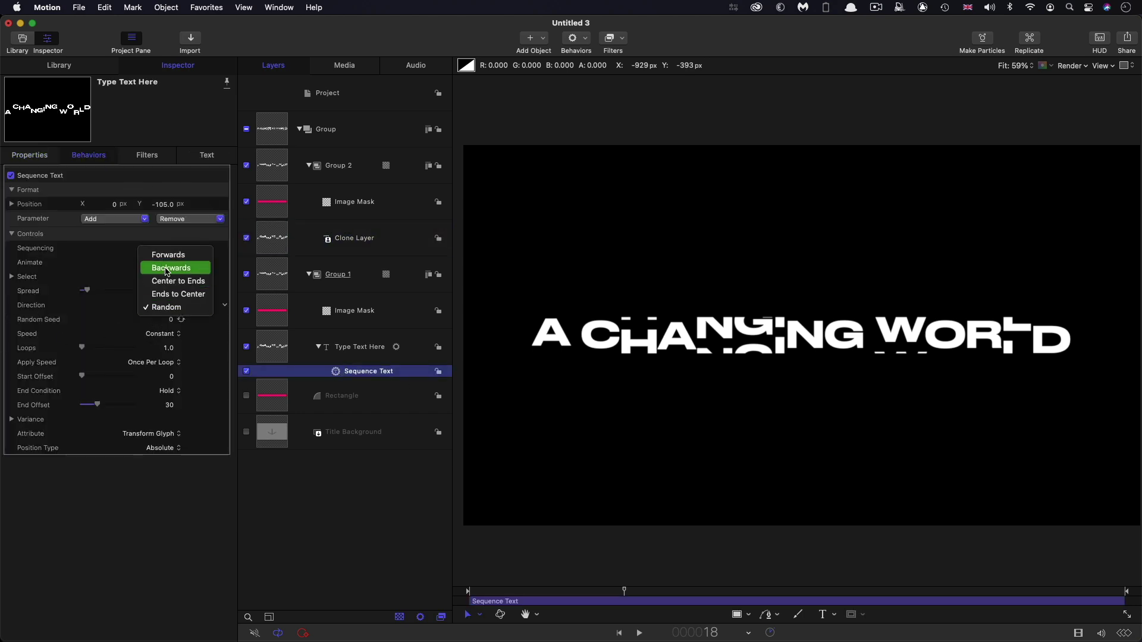
key("Return")
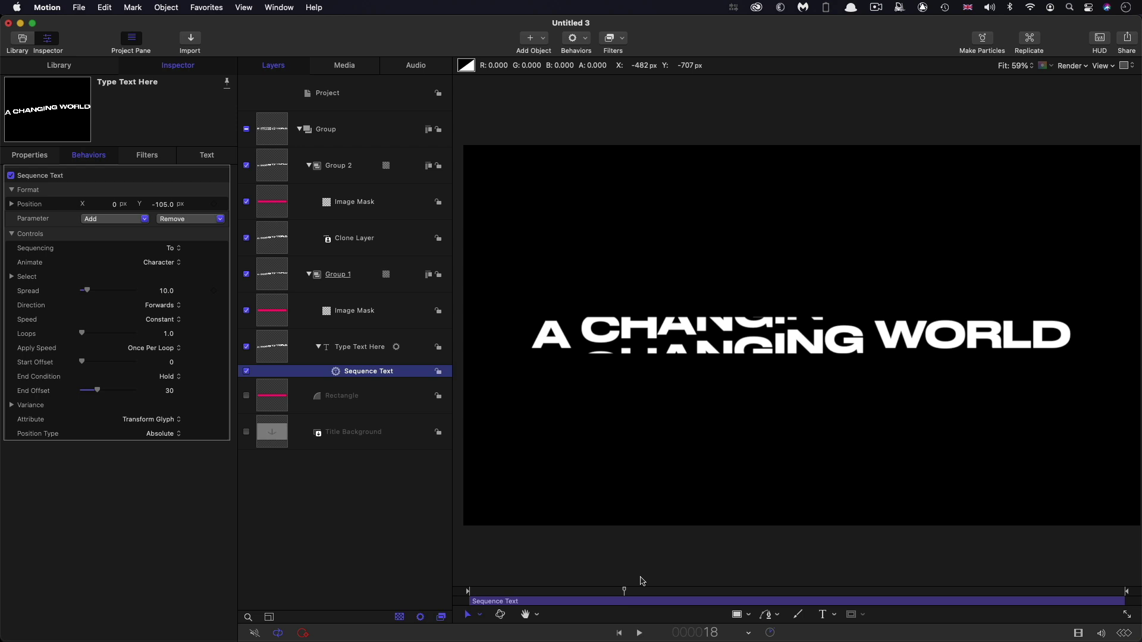
left_click_drag(623, 591, 450, 592)
key("space")
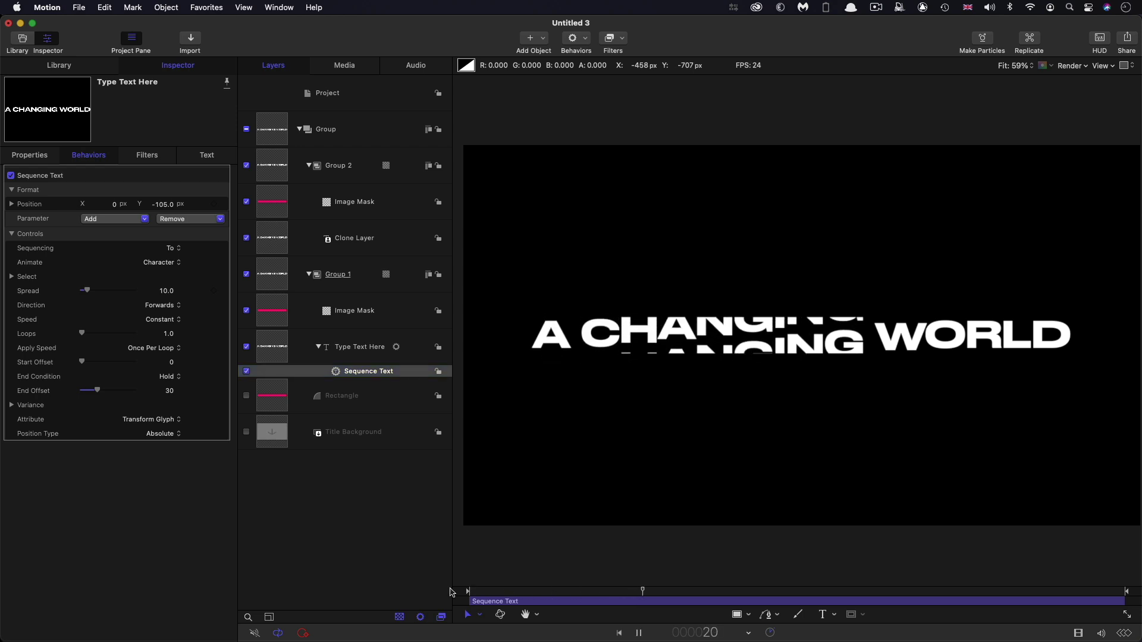
key("space")
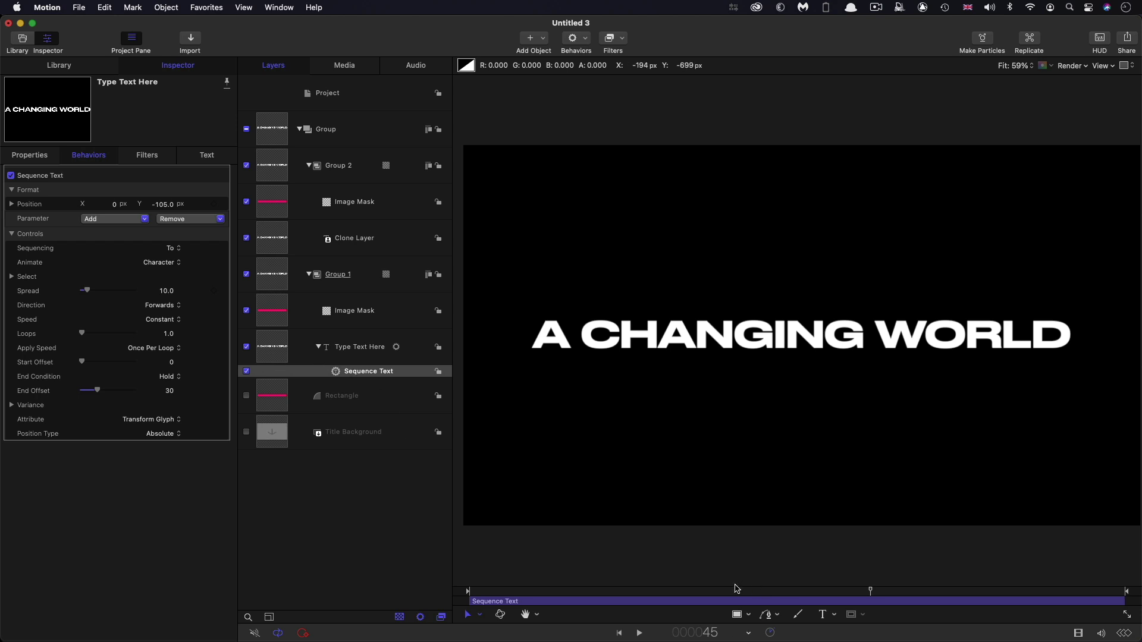
Switch the Sequence Text direction to Center to Ends and lower Spread from 10.0 to 4.0.
left_click_drag(738, 591, 627, 599)
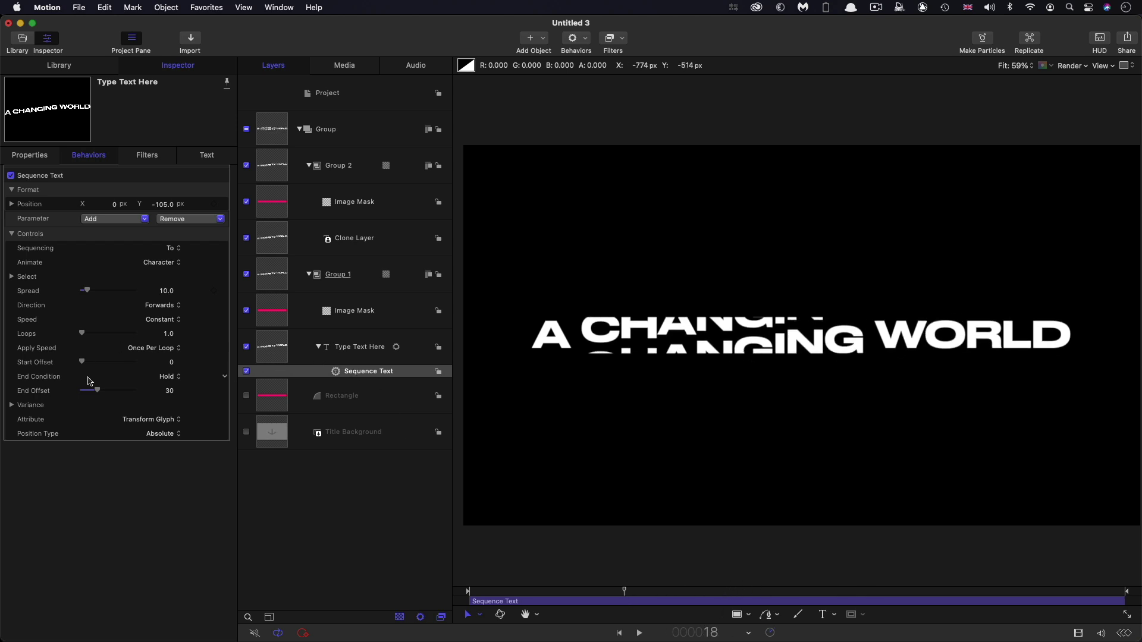
left_click(161, 307)
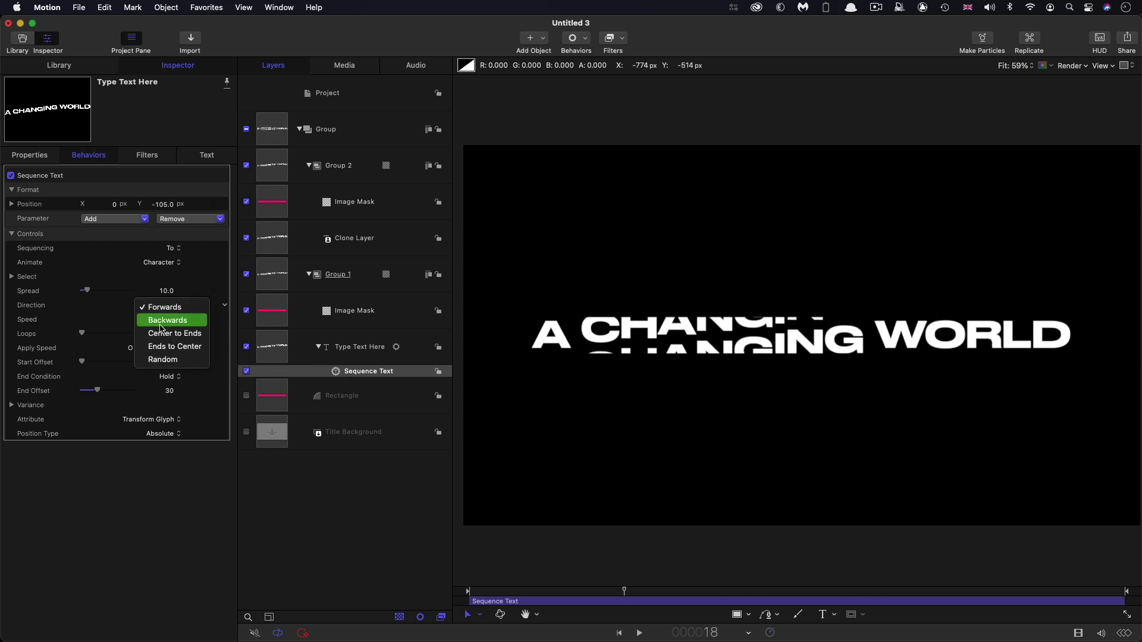
left_click(167, 331)
left_click_drag(551, 591, 688, 591)
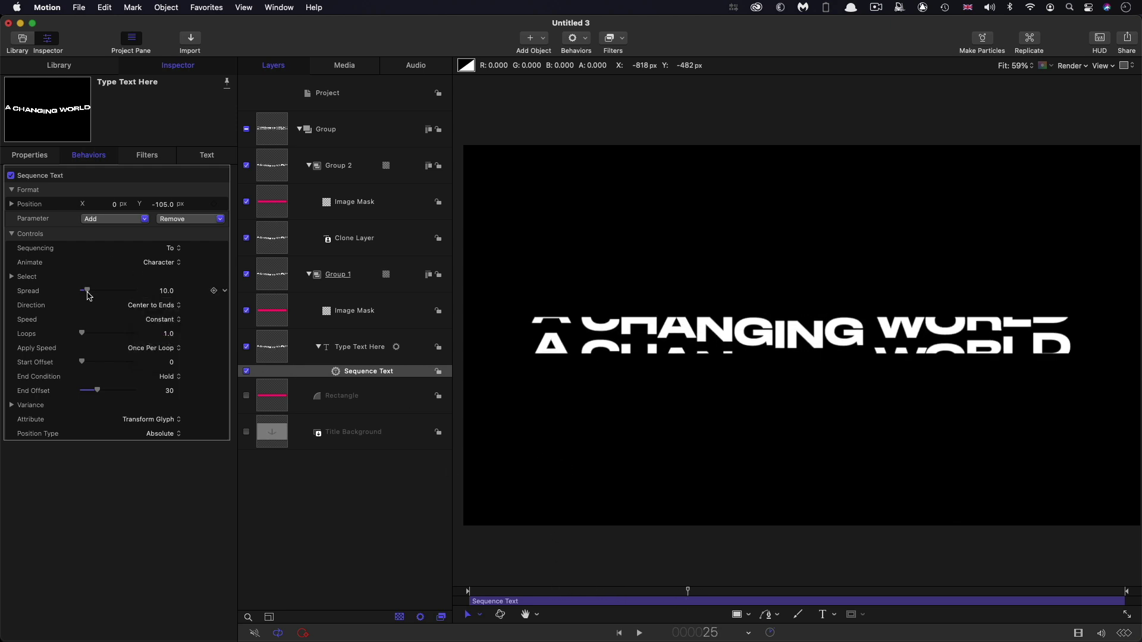
left_click_drag(88, 295, 86, 297)
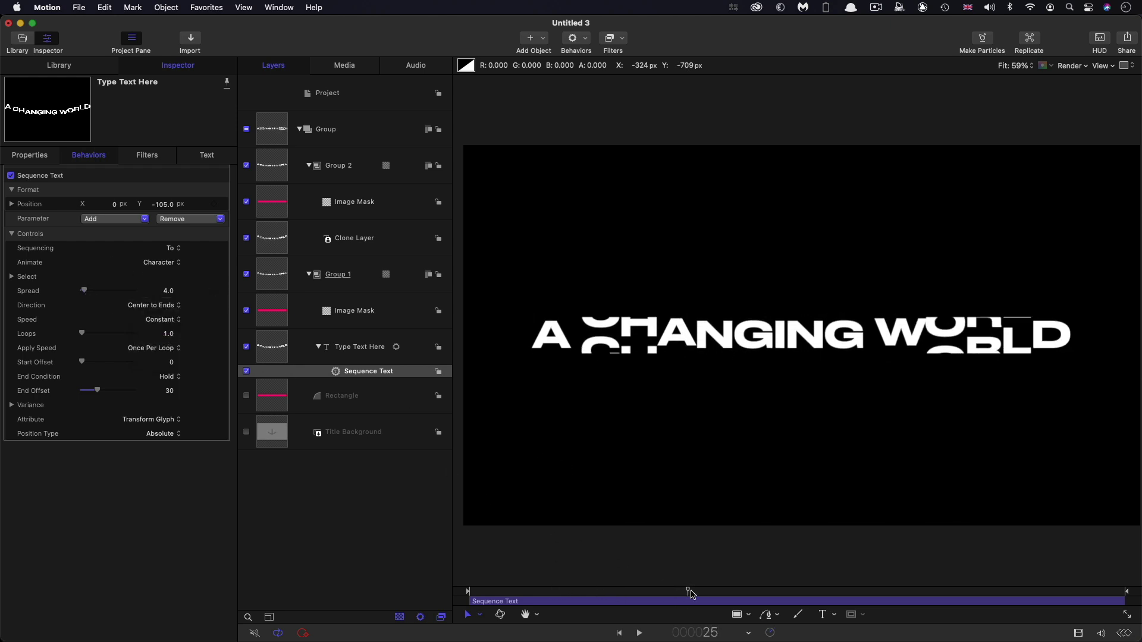
left_click_drag(690, 591, 851, 592)
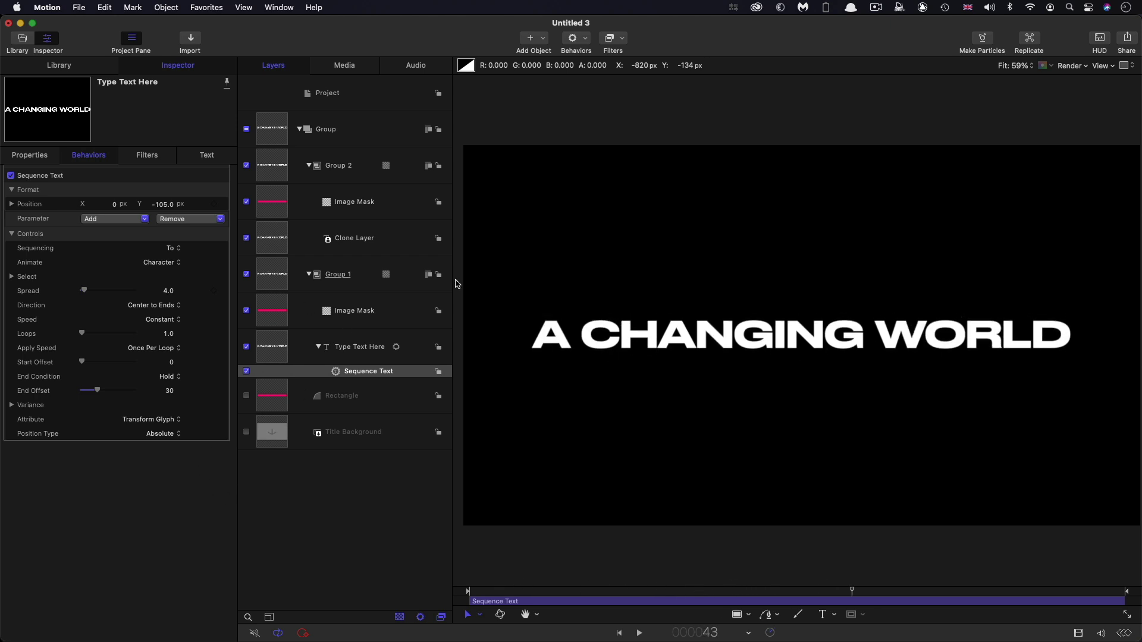
Enable Title Background, set the title template category to TKY then cancel, and show Rectangle's shape settings.
left_click(247, 432)
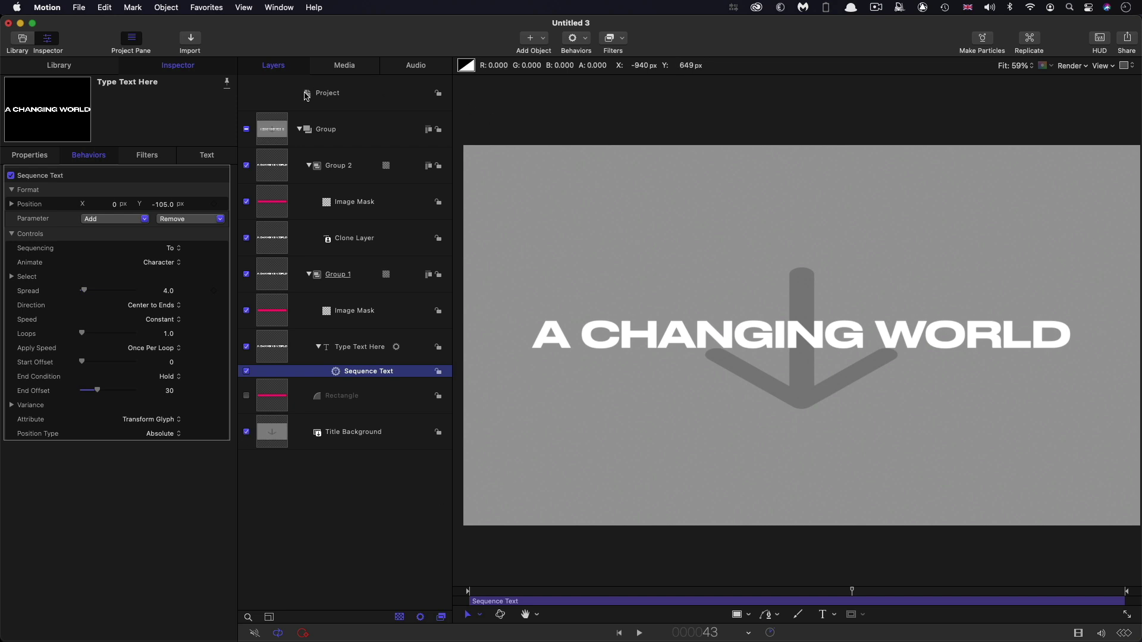
left_click(78, 7)
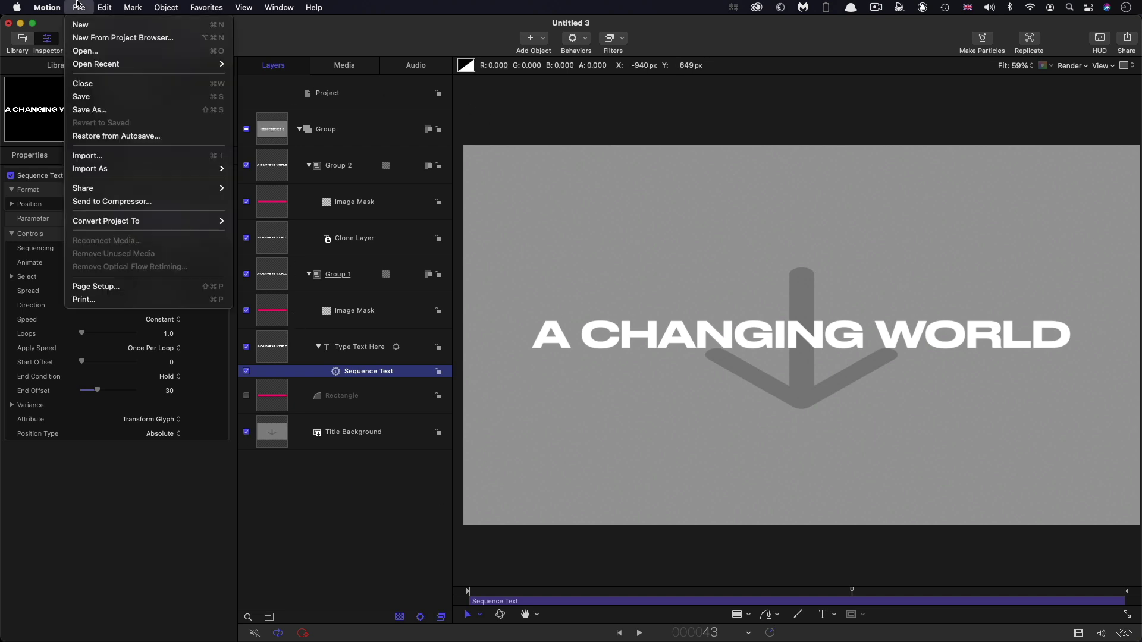
left_click(100, 116)
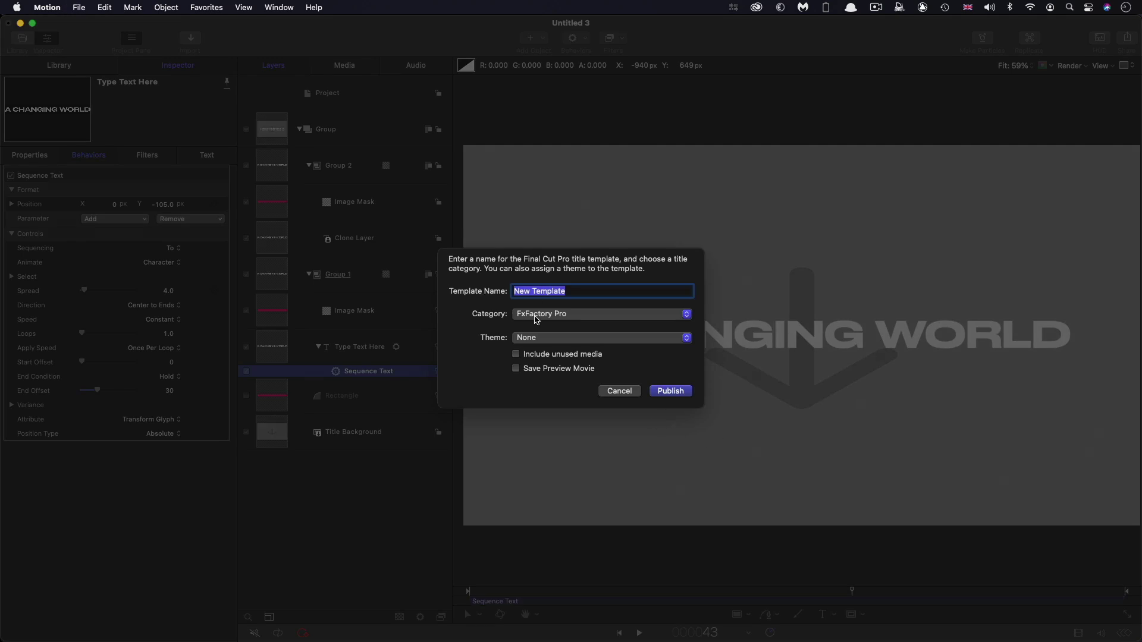
left_click(535, 320)
left_click(542, 370)
left_click(617, 396)
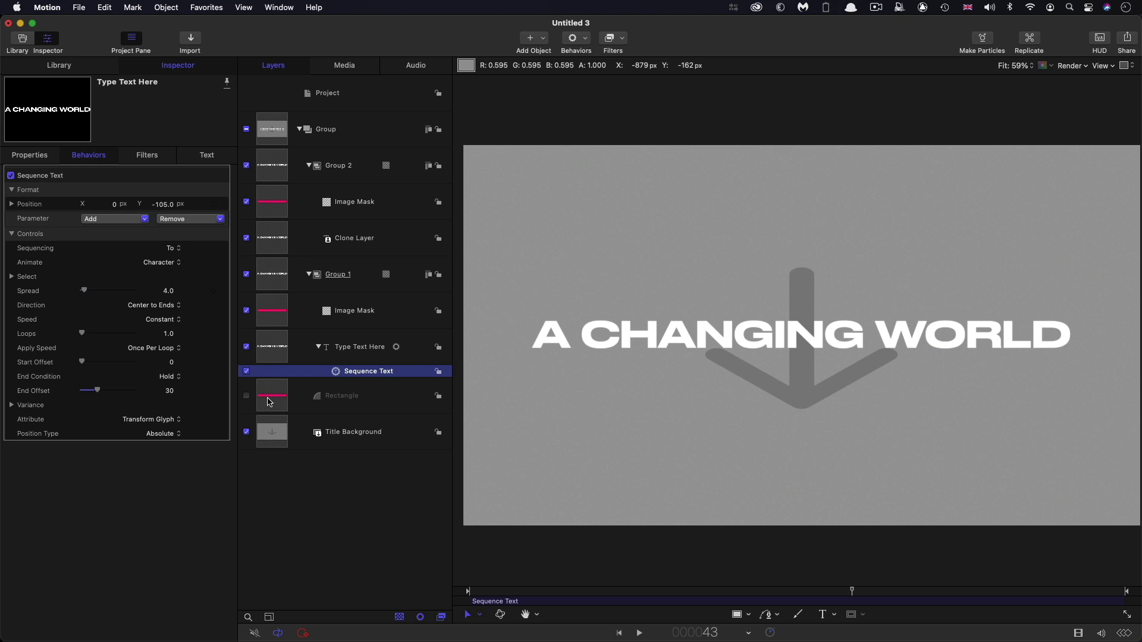
left_click(269, 402)
left_click(207, 154)
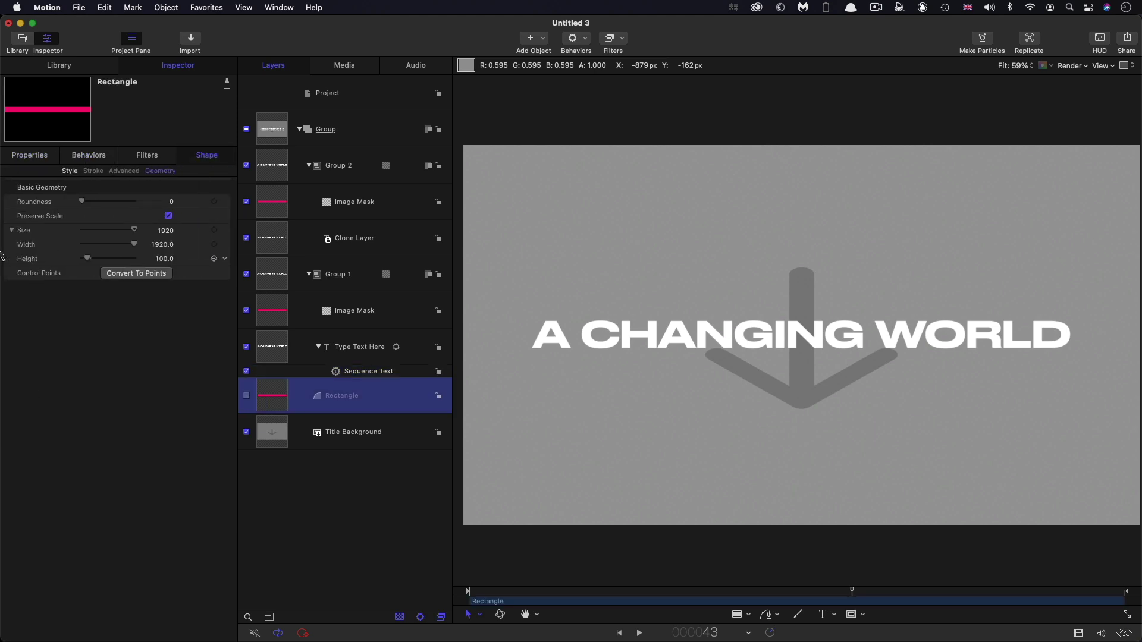